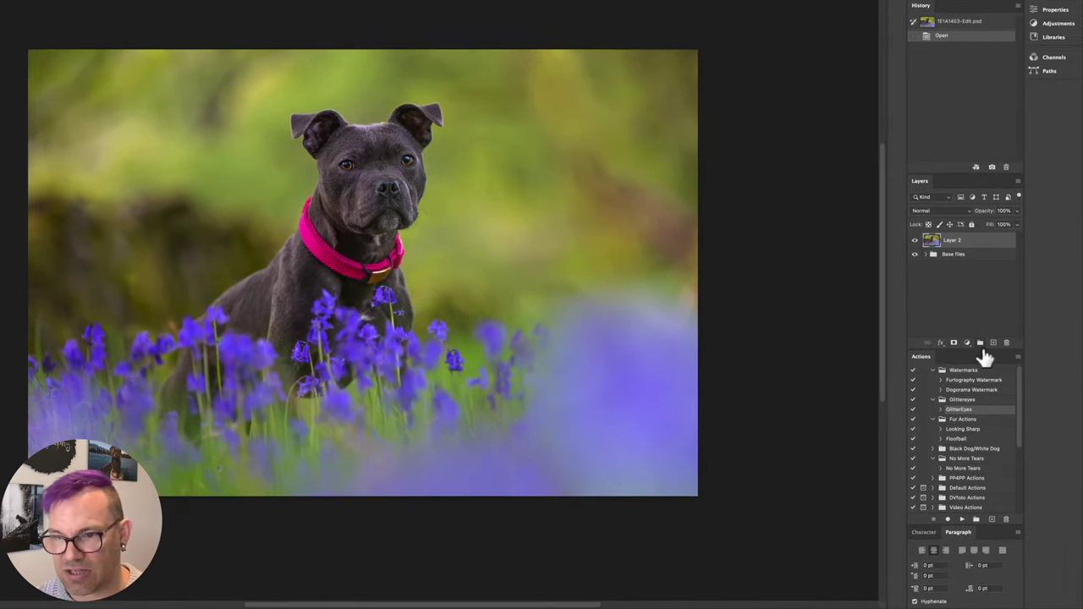
Step: Add a new blank layer above the dog photo and activate the Brush tool
left_click(994, 344)
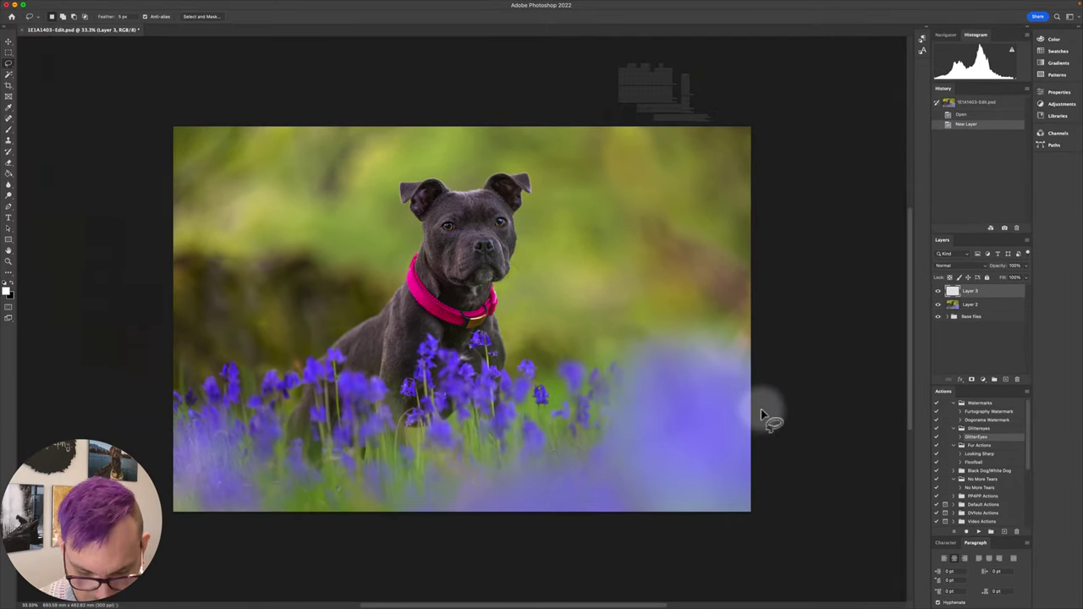
key("b")
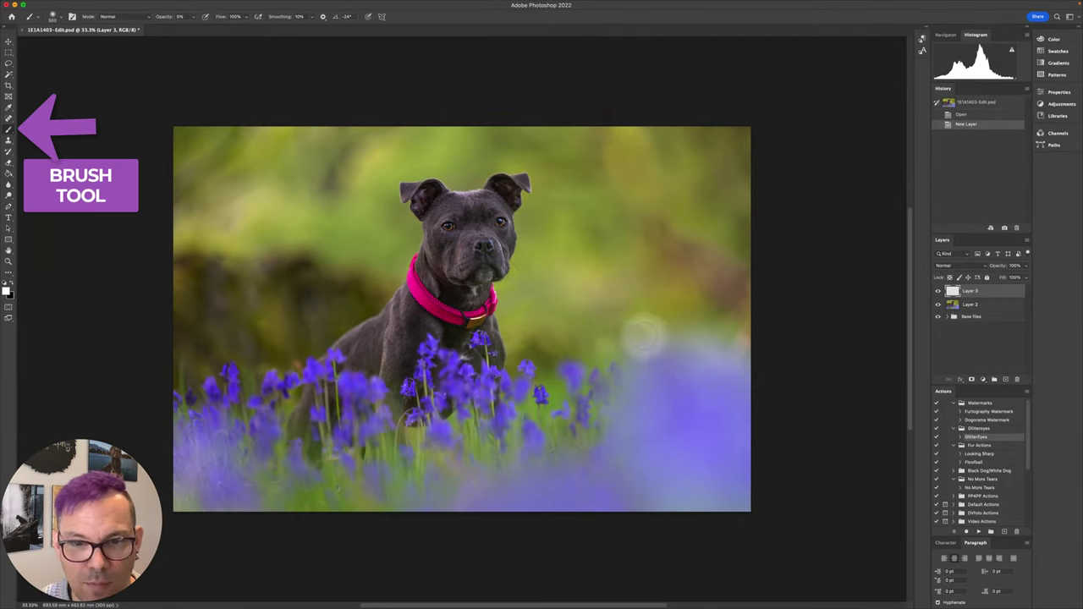
scroll(564, 310, "up", 2)
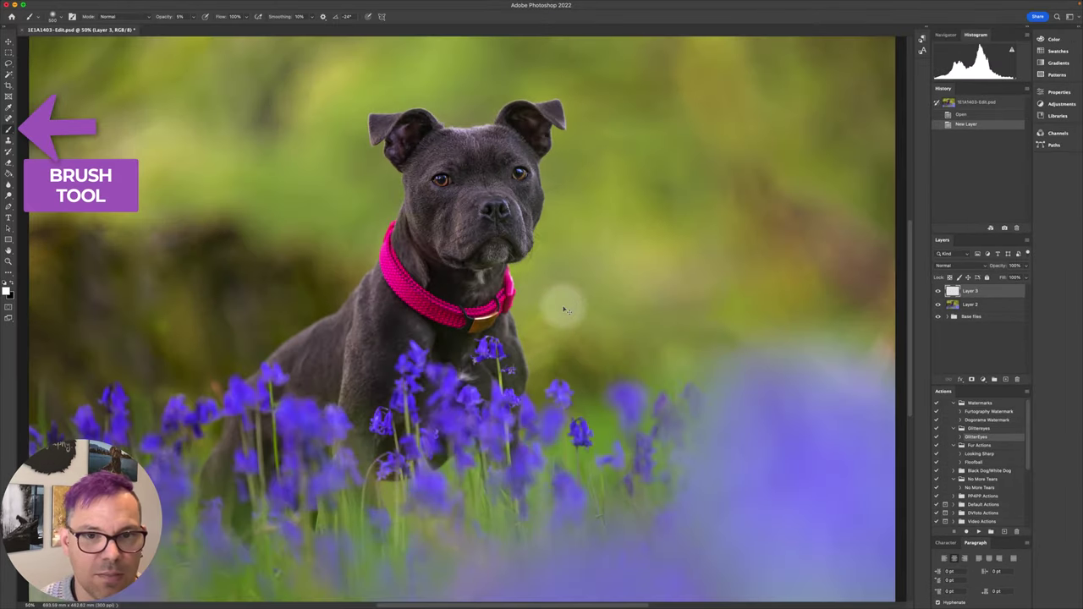
scroll(564, 310, "up", 1)
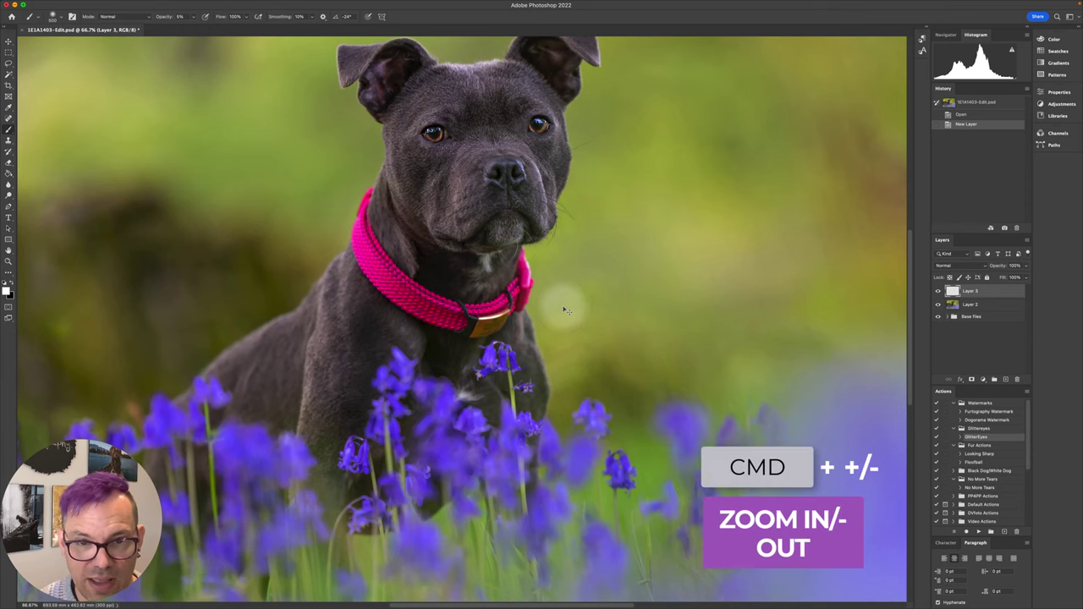
key("super+plus")
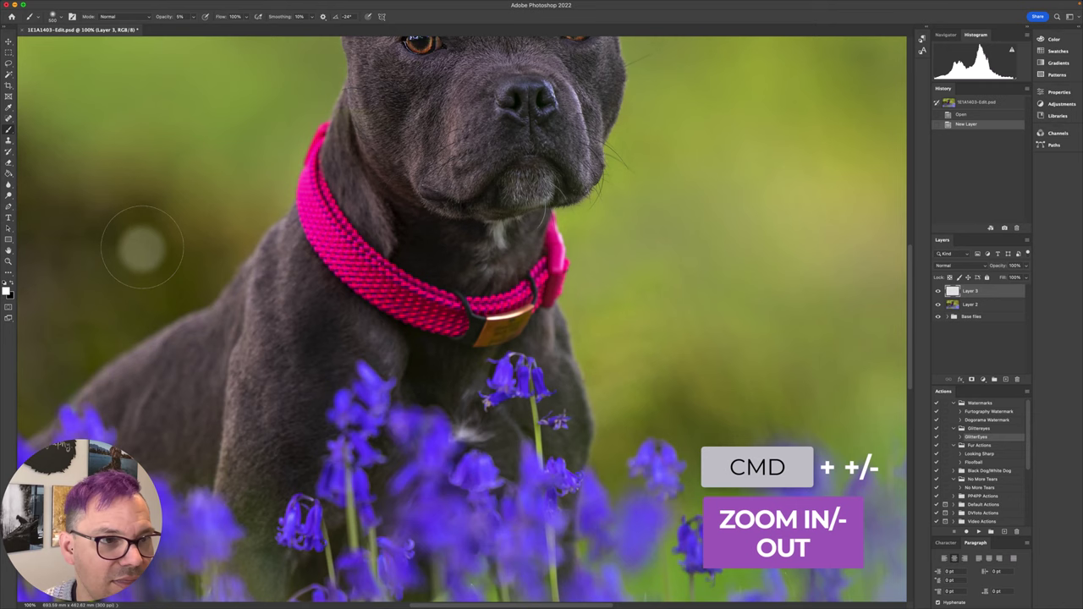
Step: Set the foreground colour to dark olive #37330b by sampling the shadowed background behind the dog
left_click(6, 294)
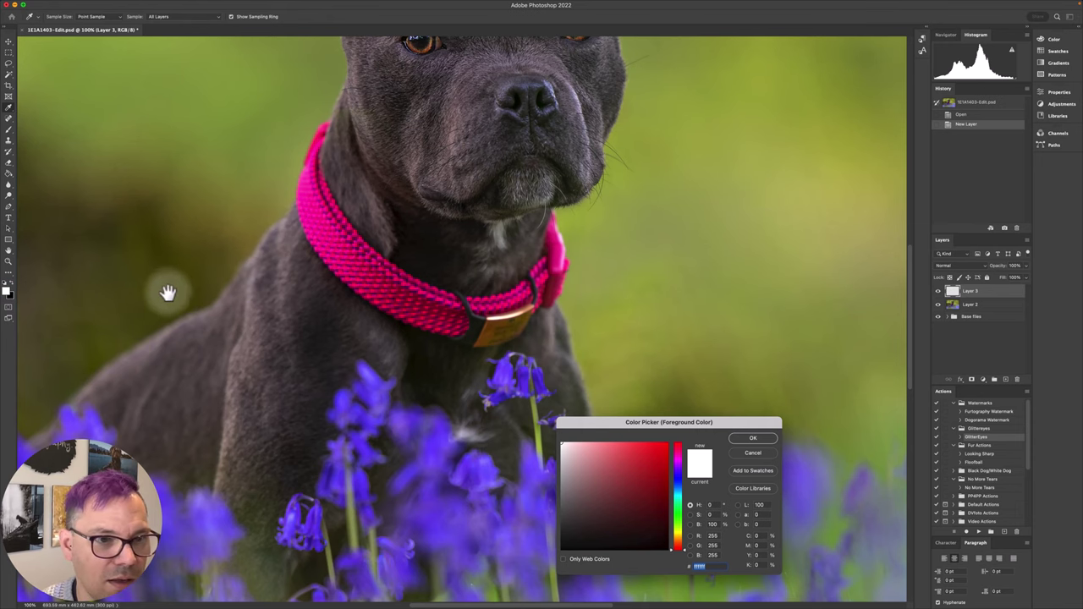
left_click_drag(168, 293, 471, 307)
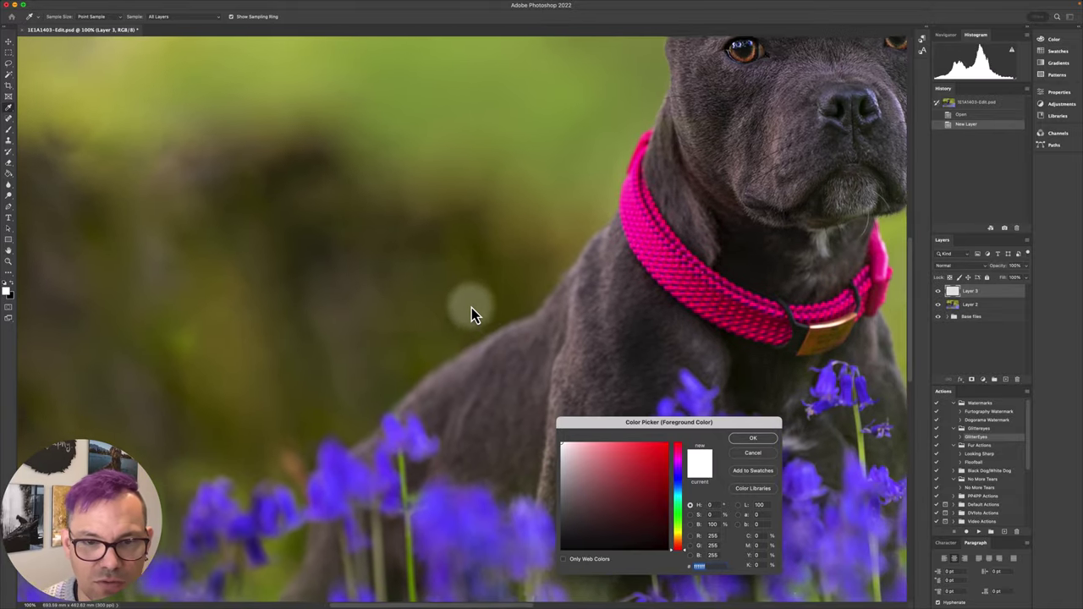
left_click(551, 244)
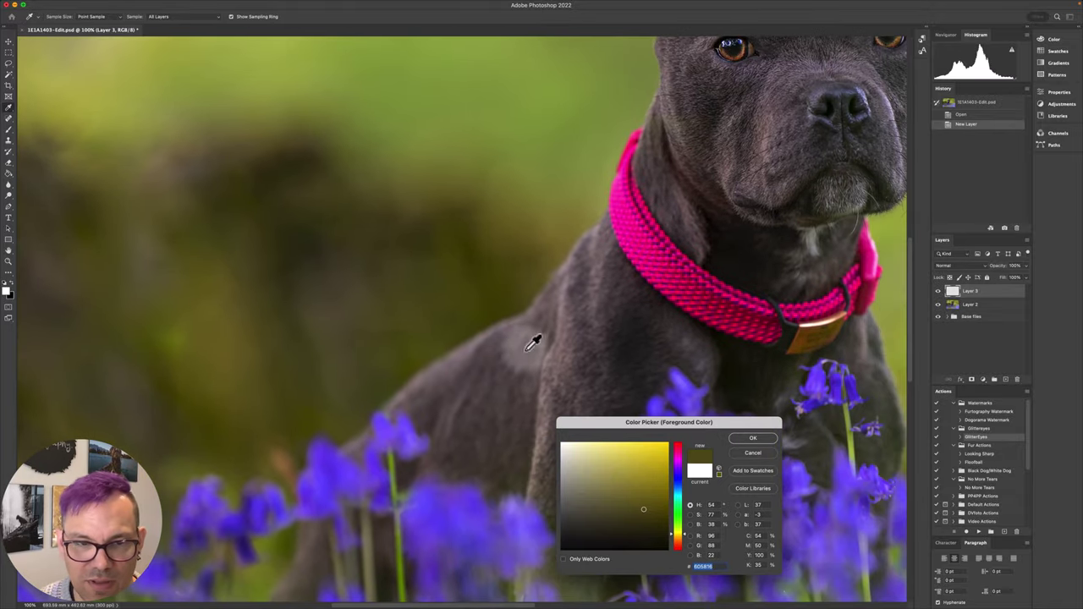
left_click(217, 348)
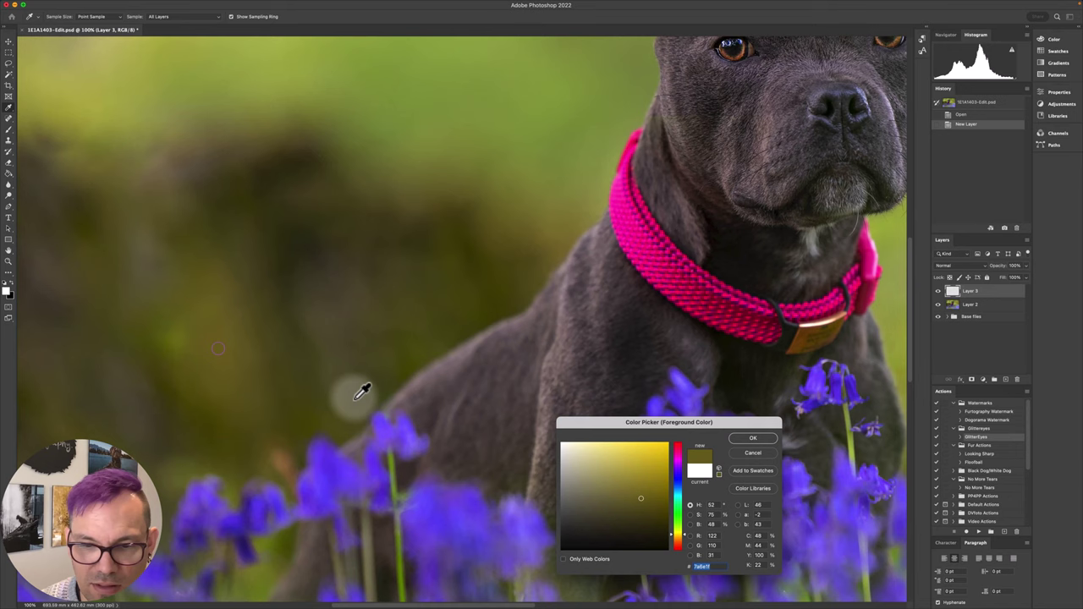
left_click(294, 151)
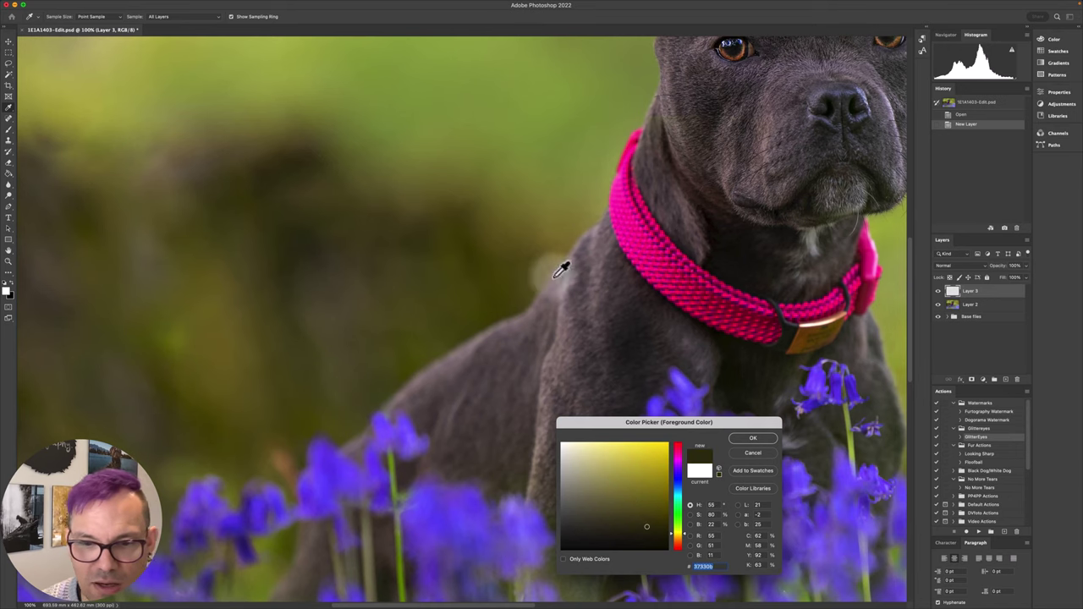
left_click(751, 439)
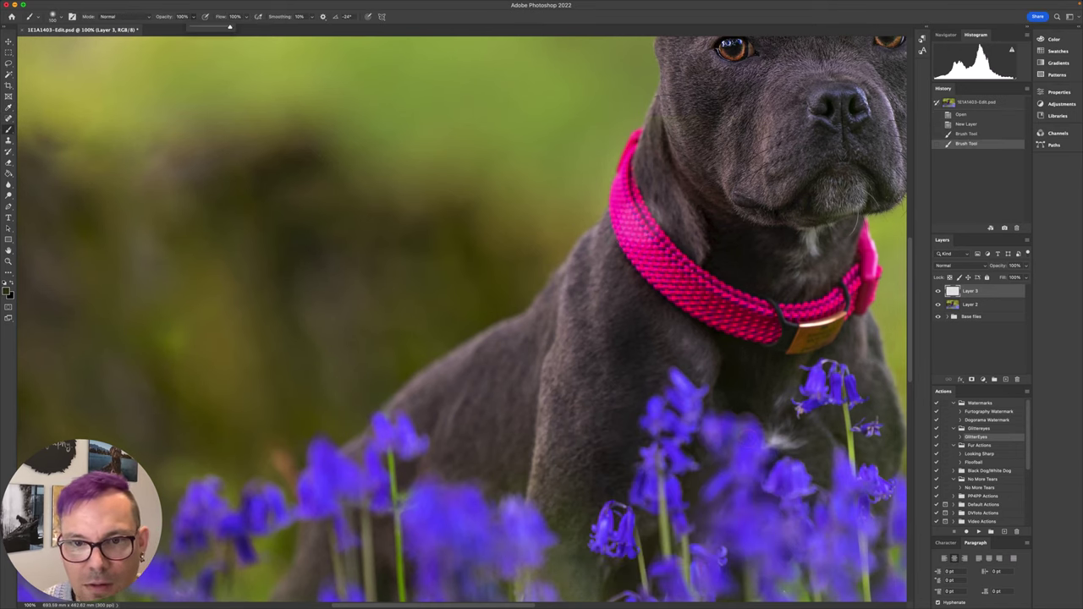
Step: Paint dark olive over the whole pink collar on the new layer at 100% brush opacity, leaving out the leather tag
mouse_move(639, 218)
left_mouse_down()
mouse_move(656, 247)
mouse_move(645, 224)
mouse_move(652, 235)
mouse_move(630, 233)
mouse_move(625, 135)
mouse_move(624, 192)
mouse_move(683, 273)
mouse_move(650, 251)
mouse_move(661, 269)
mouse_move(626, 234)
mouse_move(651, 253)
left_mouse_up()
left_click_drag(723, 325, 570, 240)
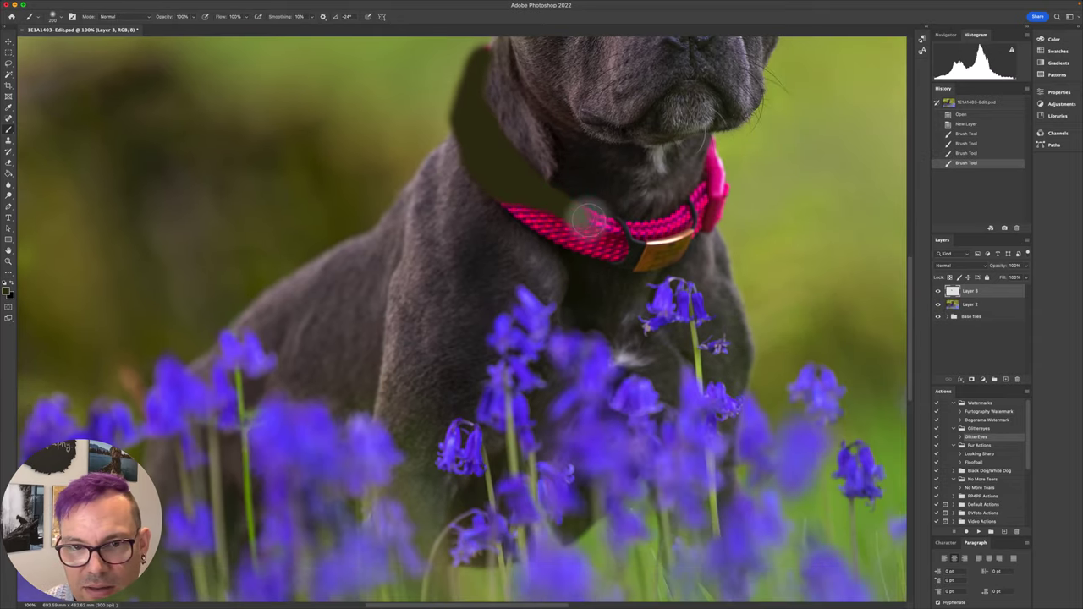
mouse_move(602, 225)
left_mouse_down()
mouse_move(616, 254)
mouse_move(628, 252)
mouse_move(518, 200)
mouse_move(545, 224)
mouse_move(501, 189)
mouse_move(659, 230)
mouse_move(617, 230)
mouse_move(686, 216)
mouse_move(711, 154)
mouse_move(706, 215)
mouse_move(556, 203)
left_mouse_up()
mouse_move(556, 203)
left_mouse_down()
mouse_move(521, 201)
mouse_move(466, 68)
left_mouse_up()
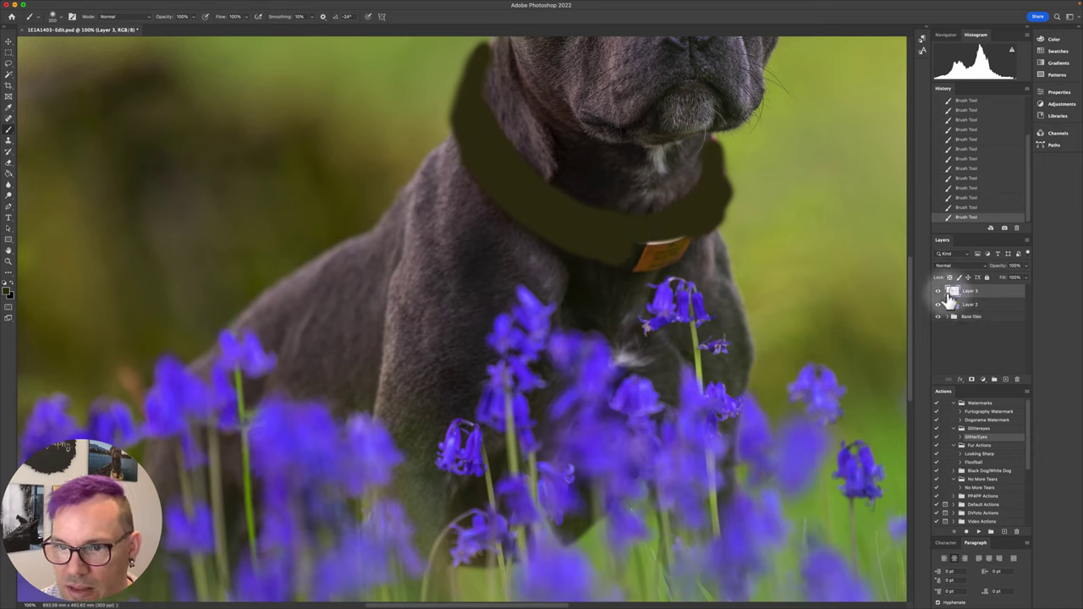
Step: Set the blend mode of the olive paint layer to Color
left_click_drag(954, 303, 953, 297)
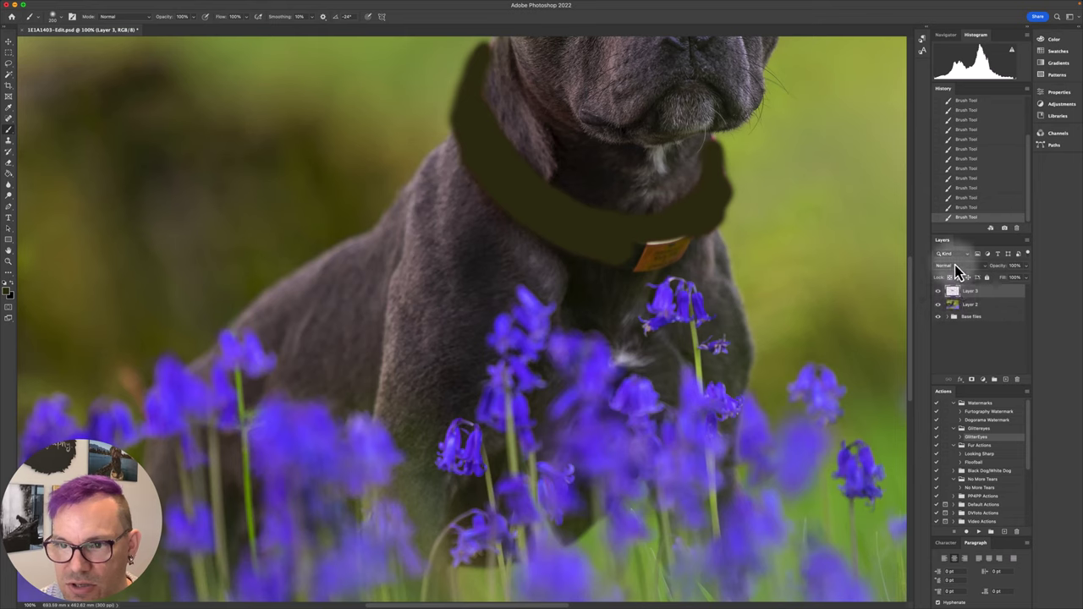
left_click(950, 266)
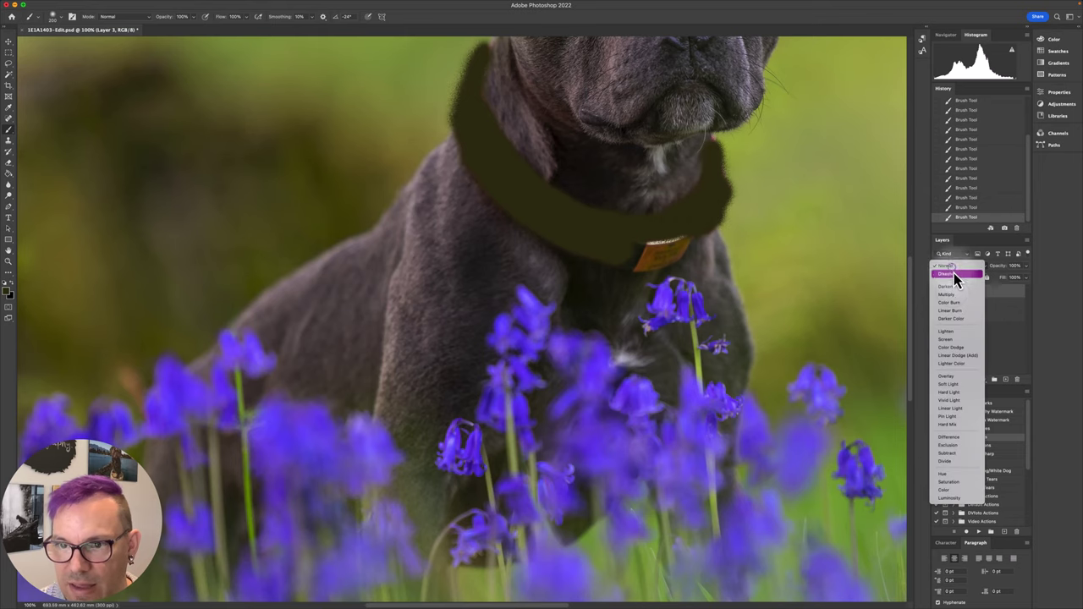
left_click(949, 492)
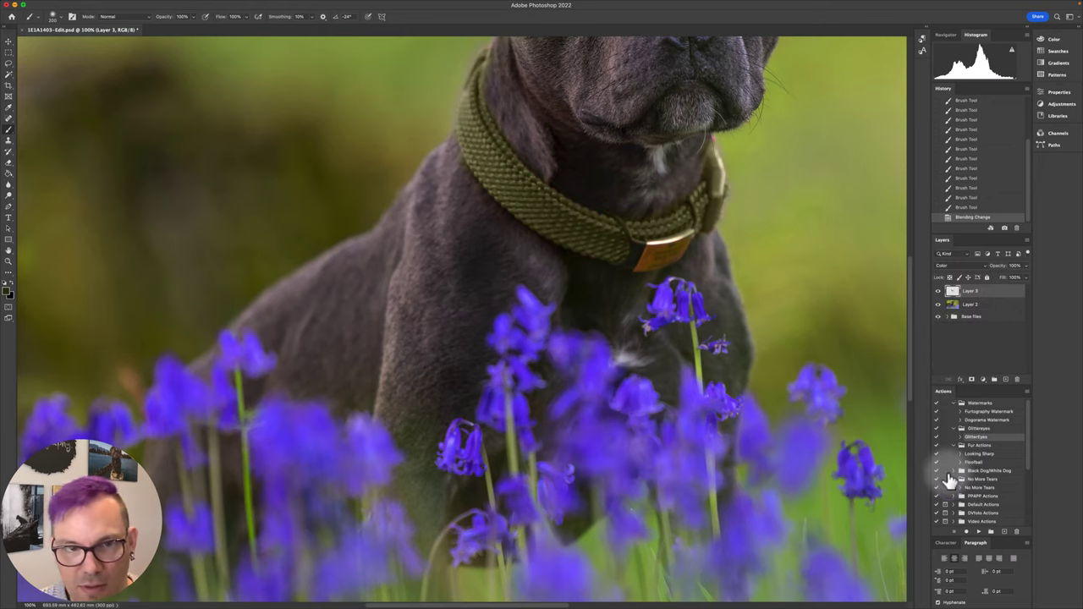
Step: Compare the collar before and after by toggling the olive layer's visibility, leaving the layer shown
key("super+minus")
key("super+minus")
key("super+minus")
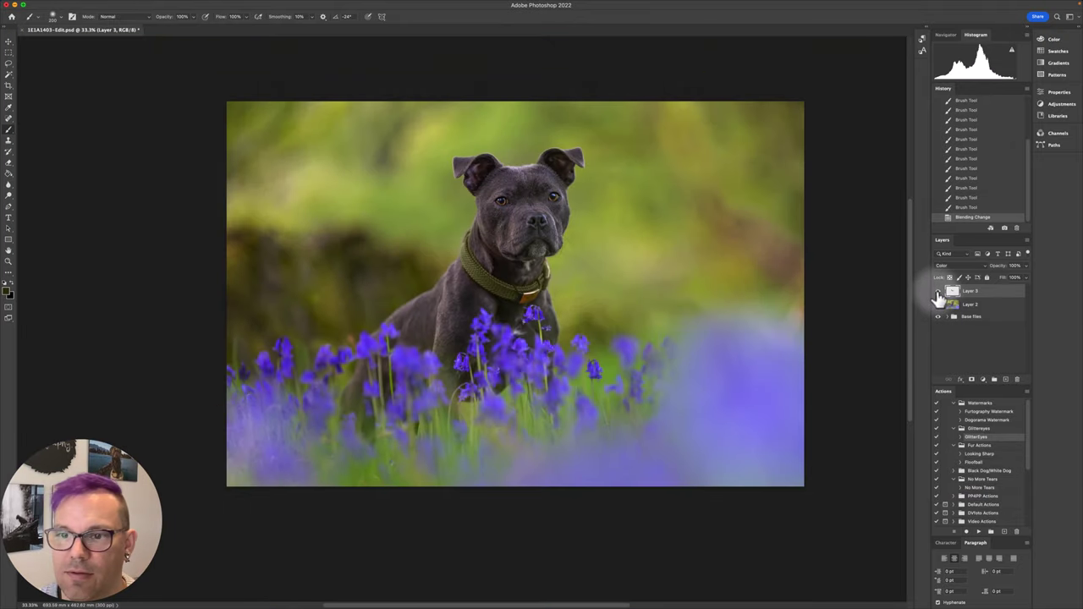
left_click(939, 292)
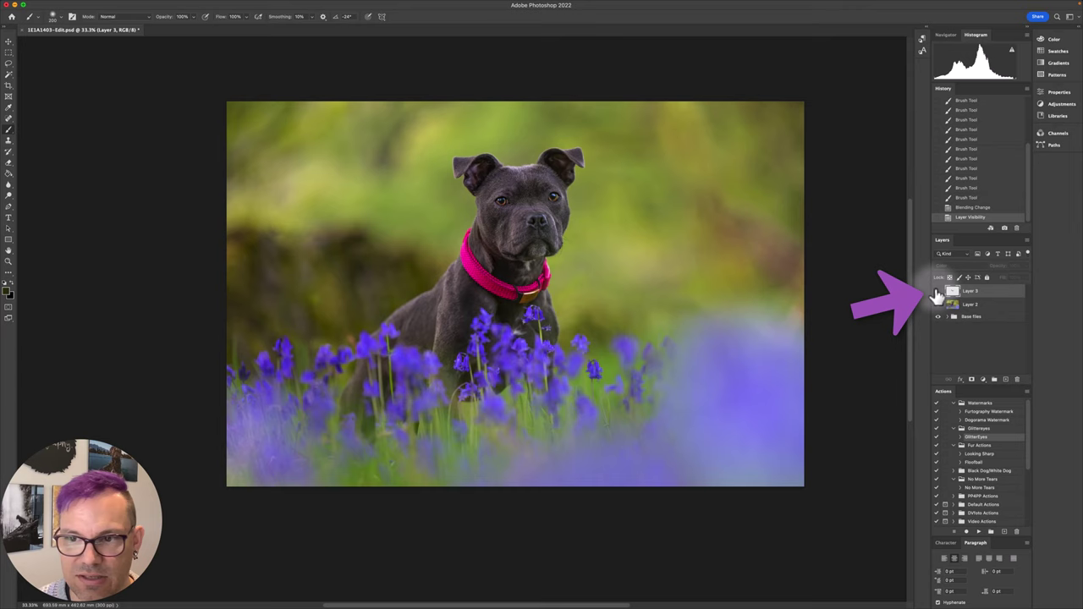
left_click(938, 292)
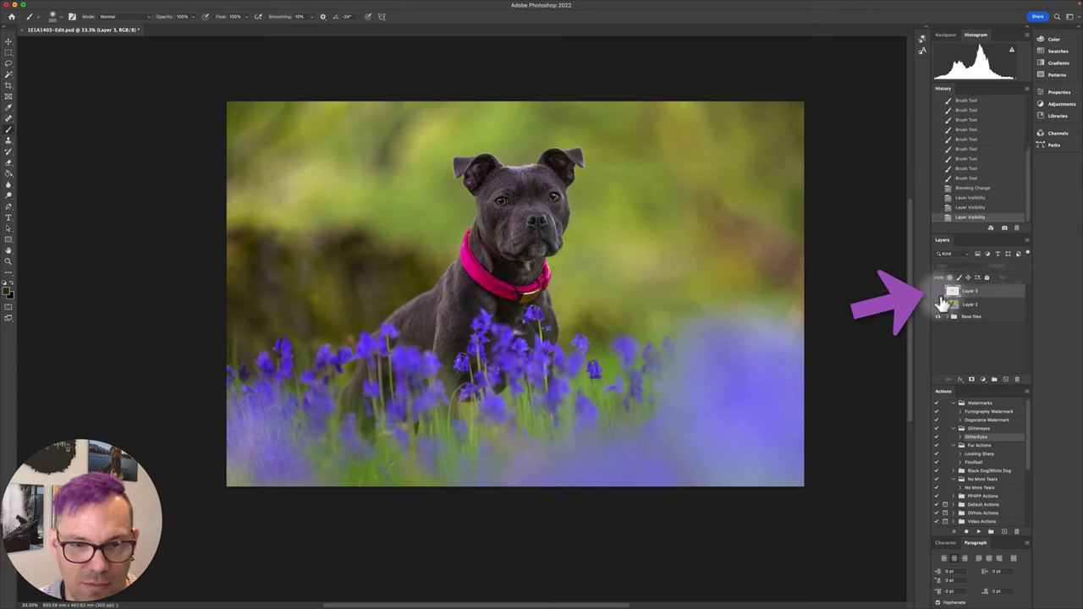
left_click(939, 292)
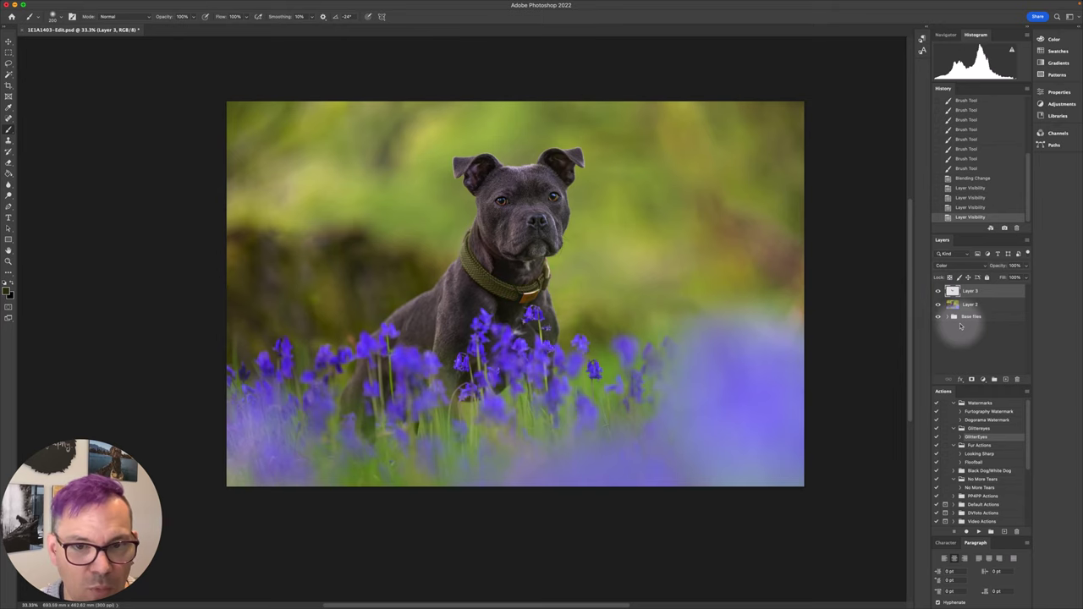
Step: Add another blank layer on top and hide the olive collar layer
key("super+plus")
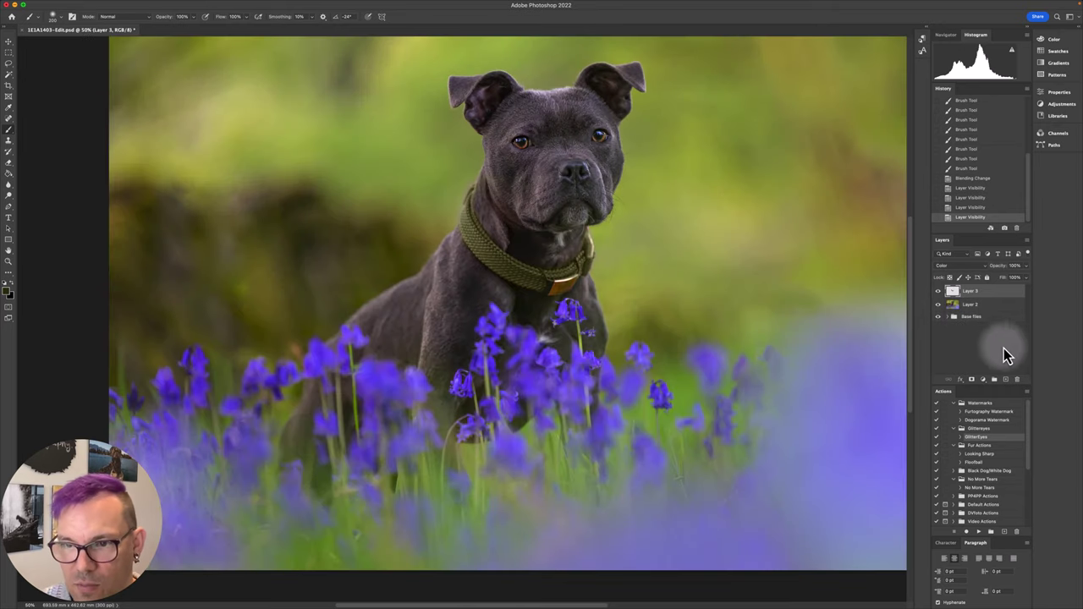
left_click(1005, 379)
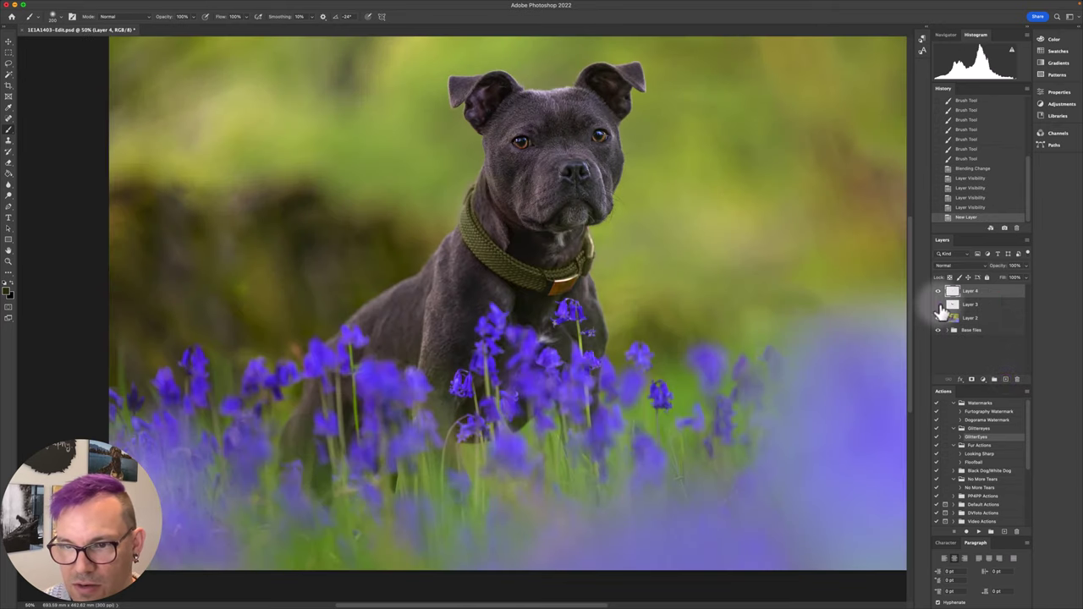
left_click(939, 304)
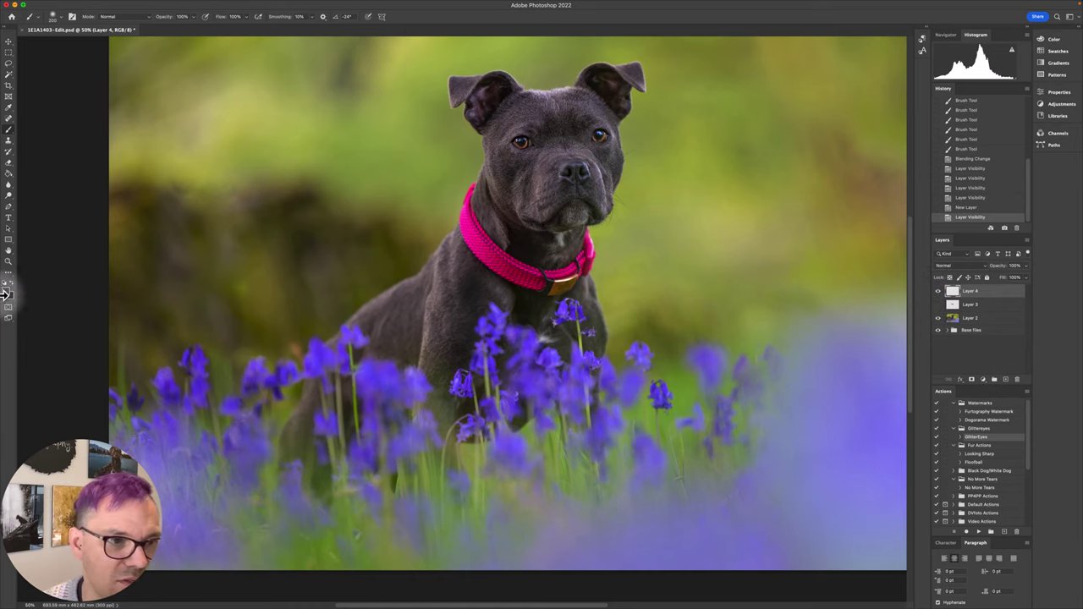
Step: Set the foreground colour to bluebell purple #7057fe by sampling one of the flowers
left_click(13, 291)
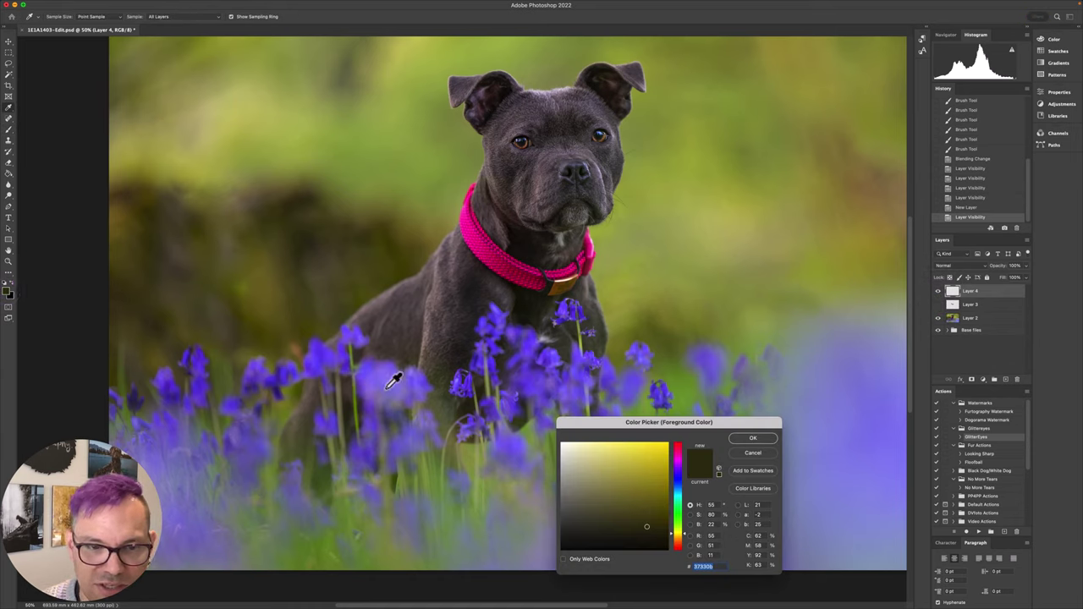
left_click(375, 363)
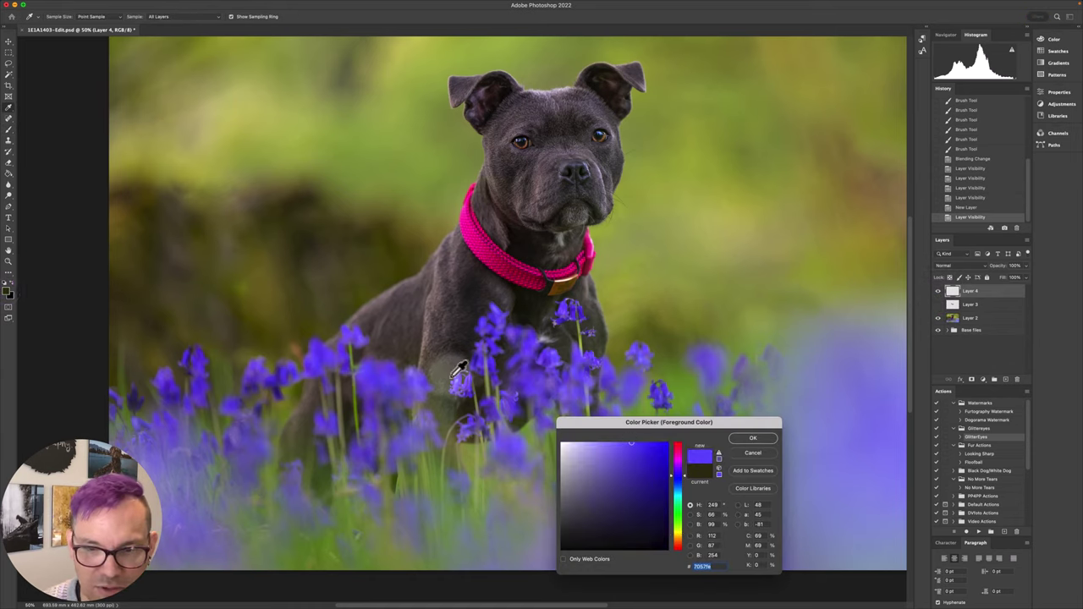
left_click(749, 439)
Step: Paint purple over the whole collar on the new top layer, leaving out the leather tag
mouse_move(495, 257)
left_mouse_down()
mouse_move(471, 213)
mouse_move(467, 238)
mouse_move(489, 264)
mouse_move(545, 286)
mouse_move(468, 243)
left_mouse_up()
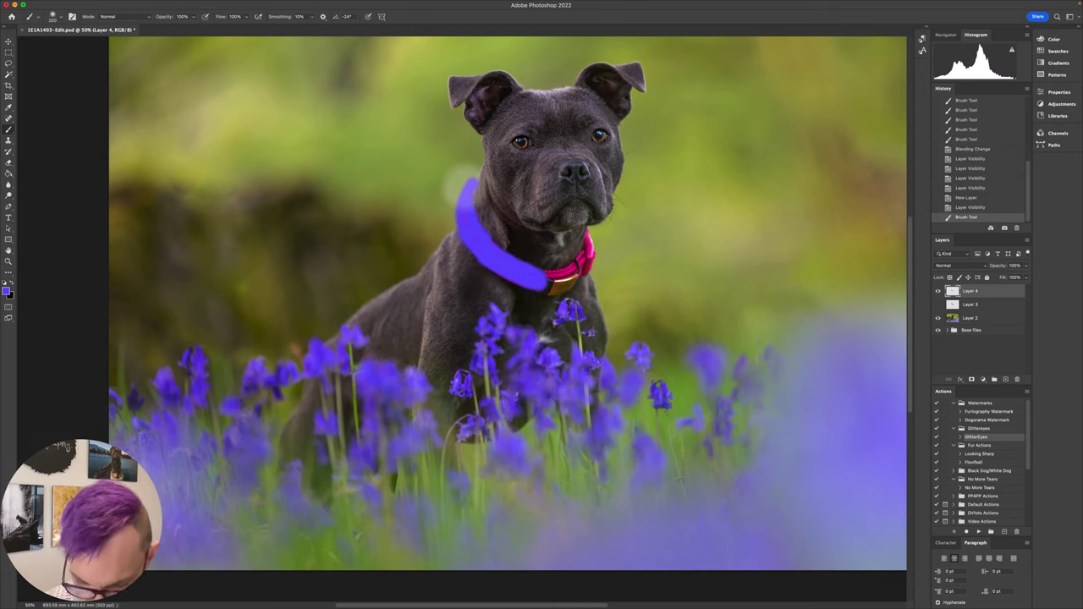
key("super+1")
mouse_move(650, 227)
left_mouse_down()
mouse_move(709, 194)
mouse_move(716, 151)
mouse_move(722, 182)
mouse_move(707, 212)
mouse_move(600, 229)
mouse_move(592, 245)
left_mouse_up()
Step: Set the purple paint layer's blend mode to Color and view the whole image
left_click(949, 268)
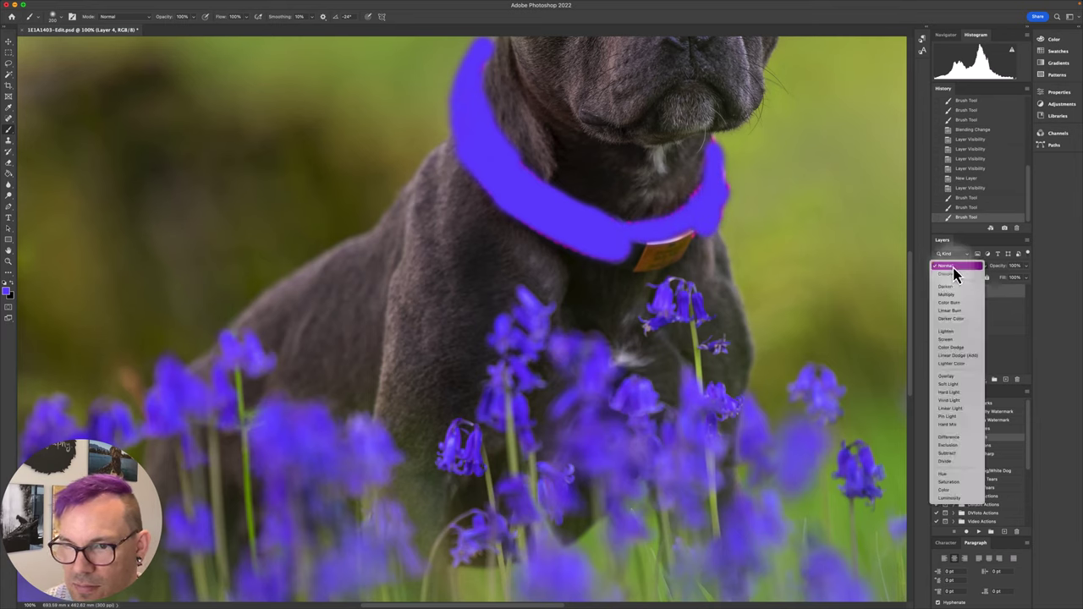
left_click(954, 491)
key("super+minus")
key("super+minus")
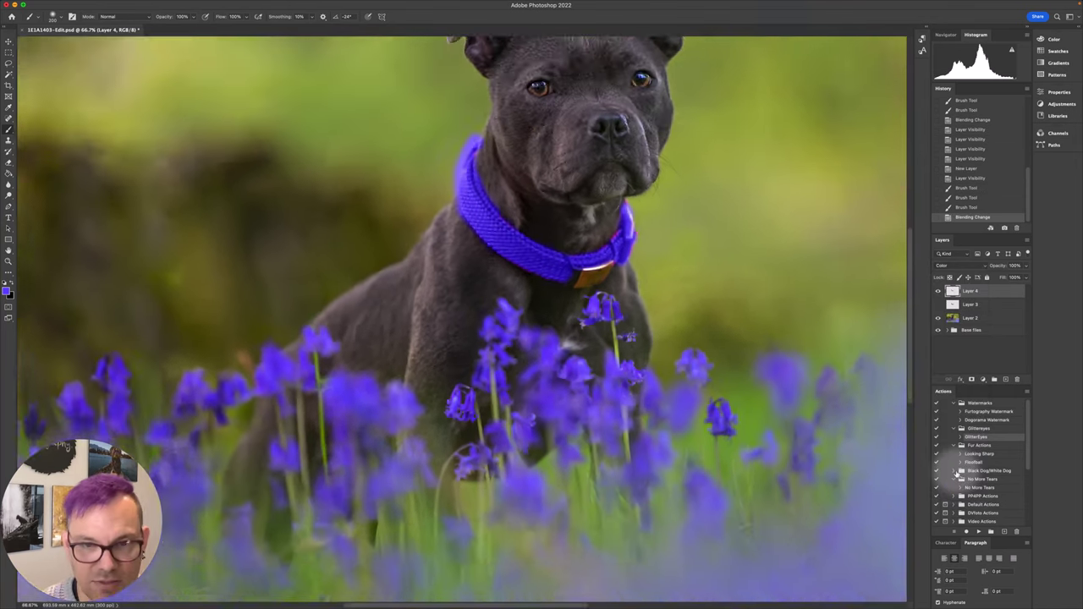
key("super+minus")
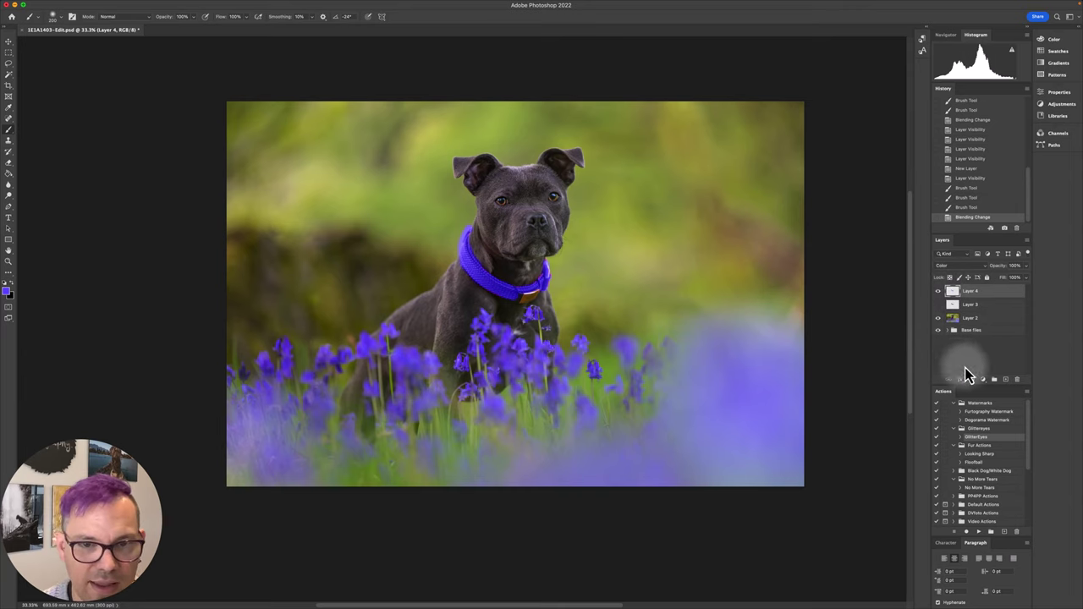
Step: Show the olive collar layer again and delete the purple one
left_click(938, 291)
left_click(938, 303)
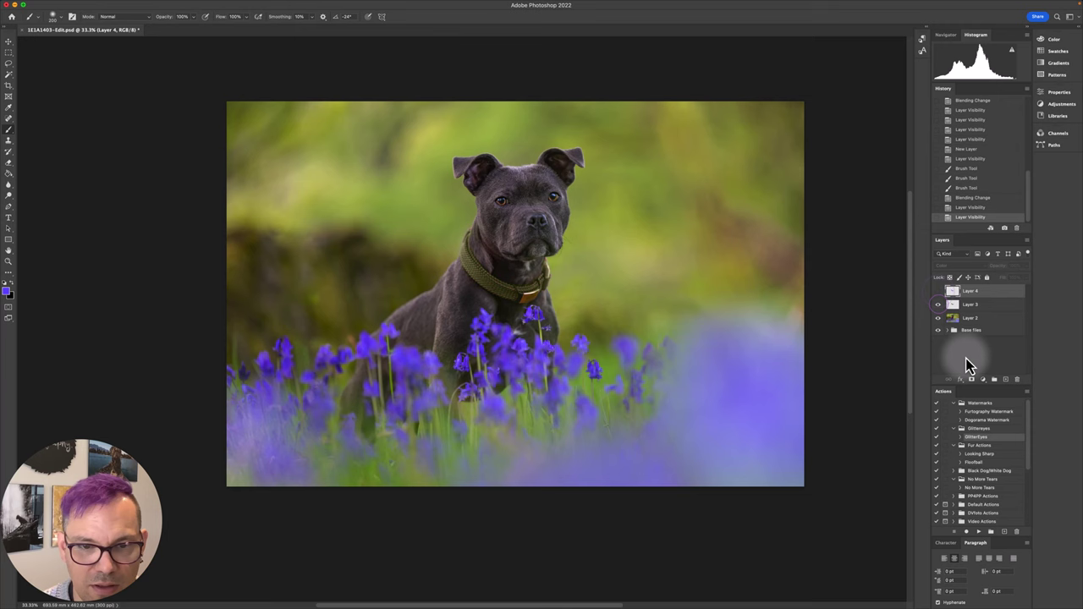
left_click_drag(991, 290, 1017, 380)
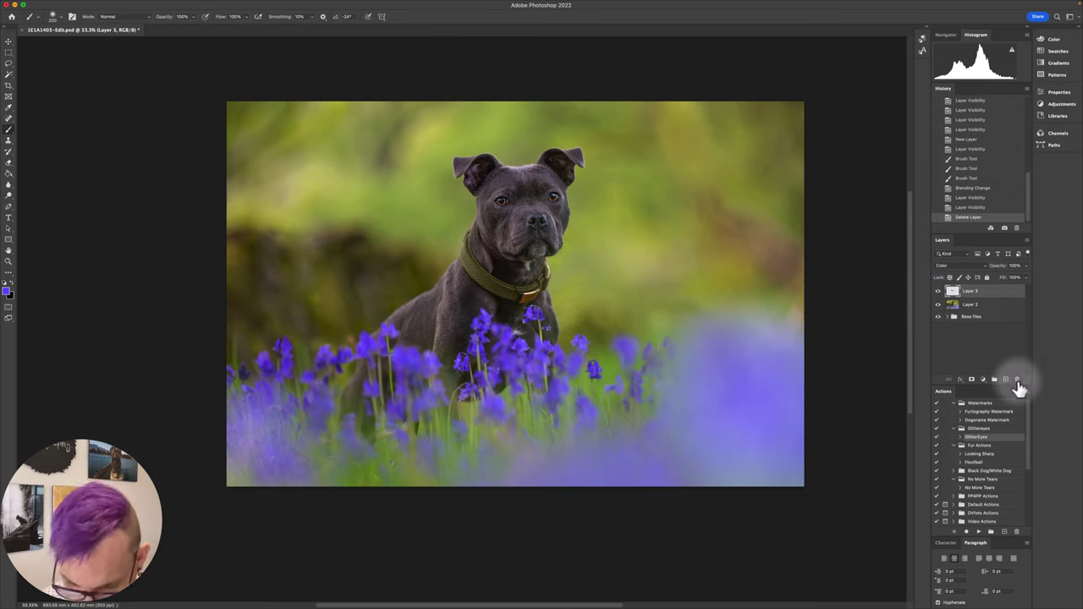
Step: Examine the edges and buckle of the olive collar up close
key("super+plus")
key("super+plus")
key("super+plus")
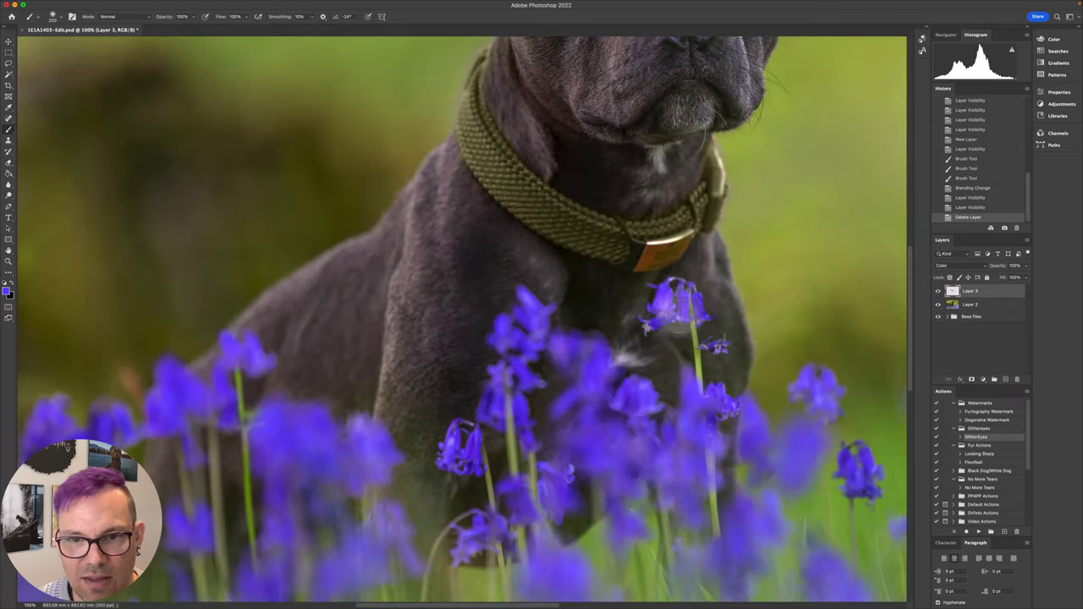
left_click_drag(662, 289, 596, 304)
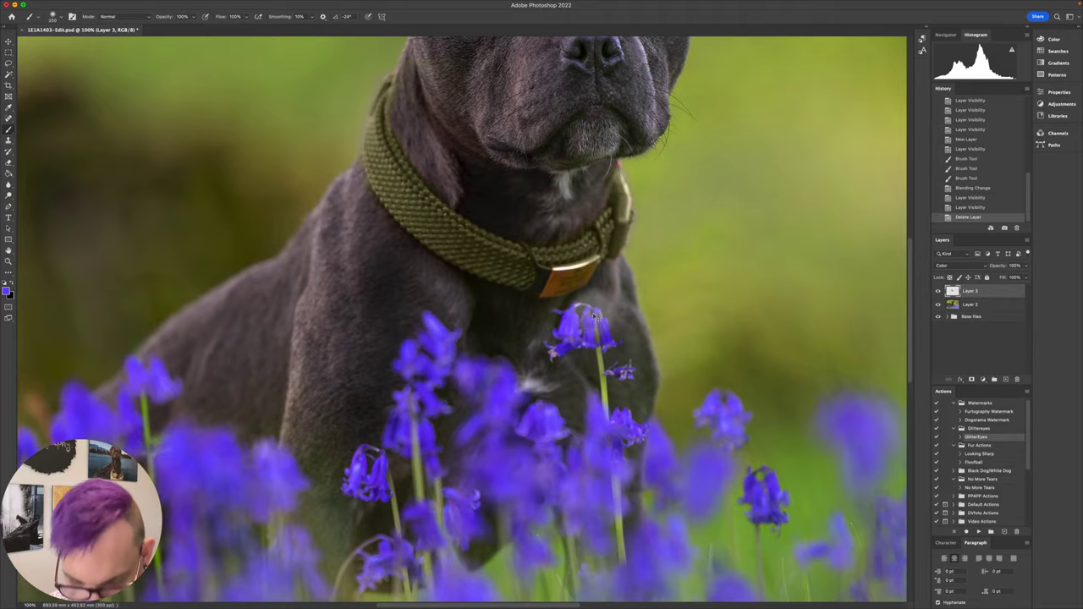
key("super+plus")
left_click_drag(523, 304, 546, 423)
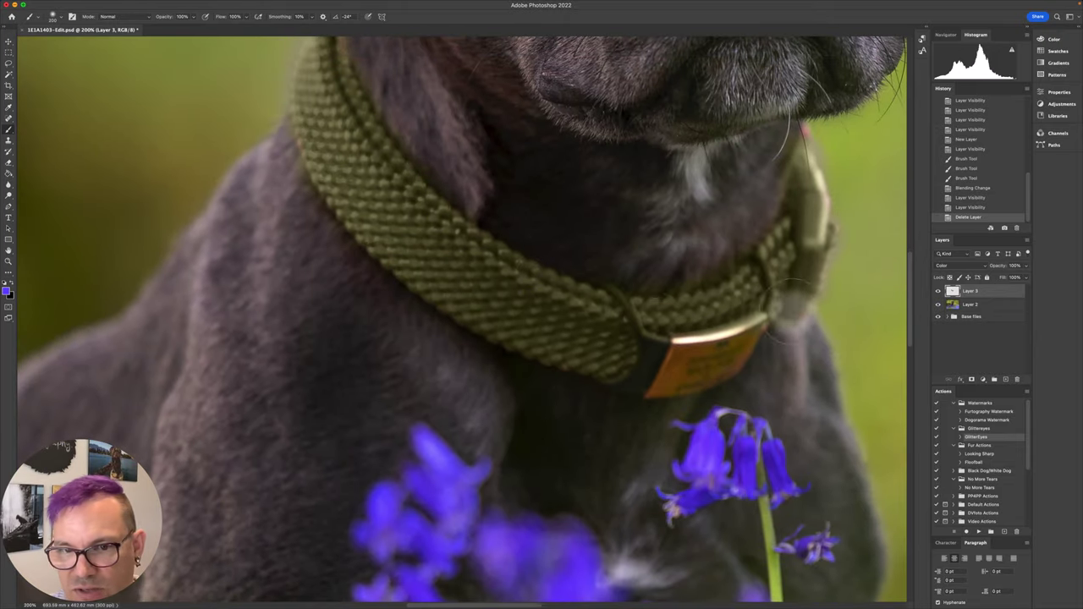
left_click_drag(625, 228, 598, 267)
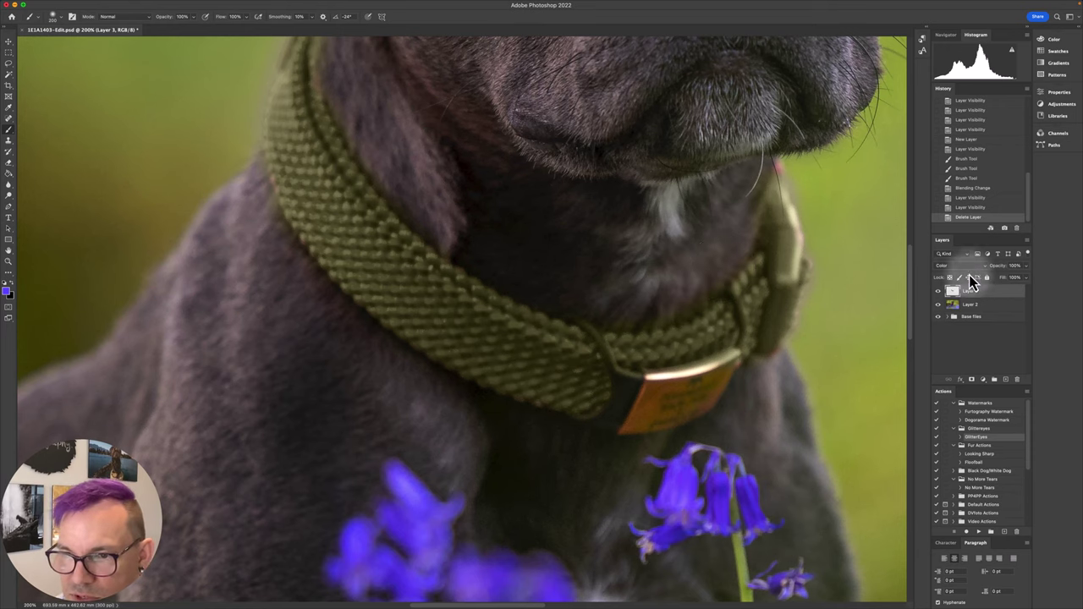
Step: Set the collar paint layer's blend mode to Normal and sample its olive as the foreground colour
left_click(964, 265)
left_click(949, 48)
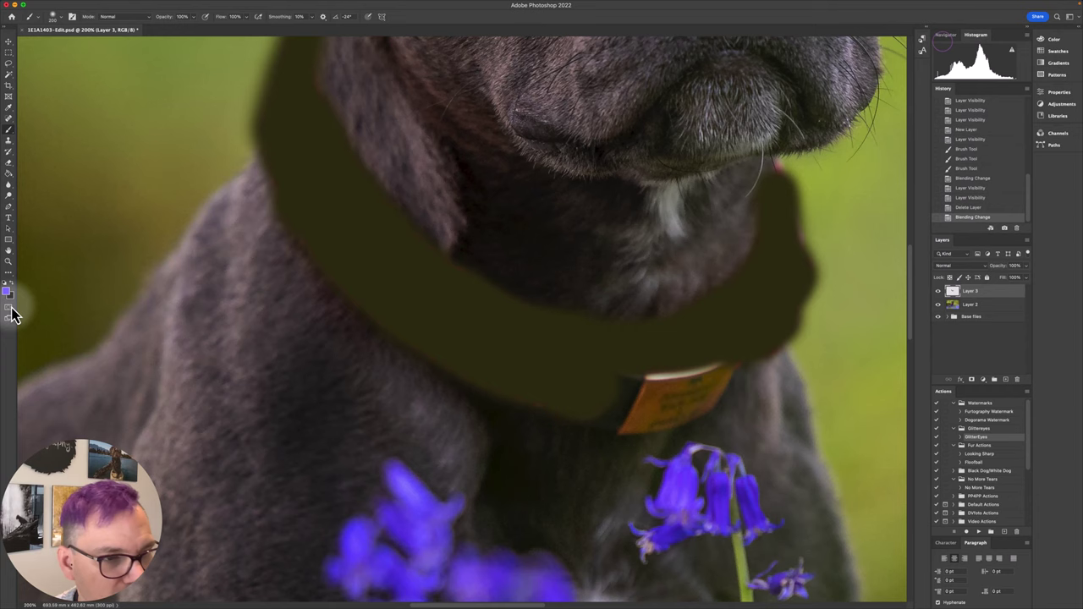
left_click(8, 293)
left_click(449, 301)
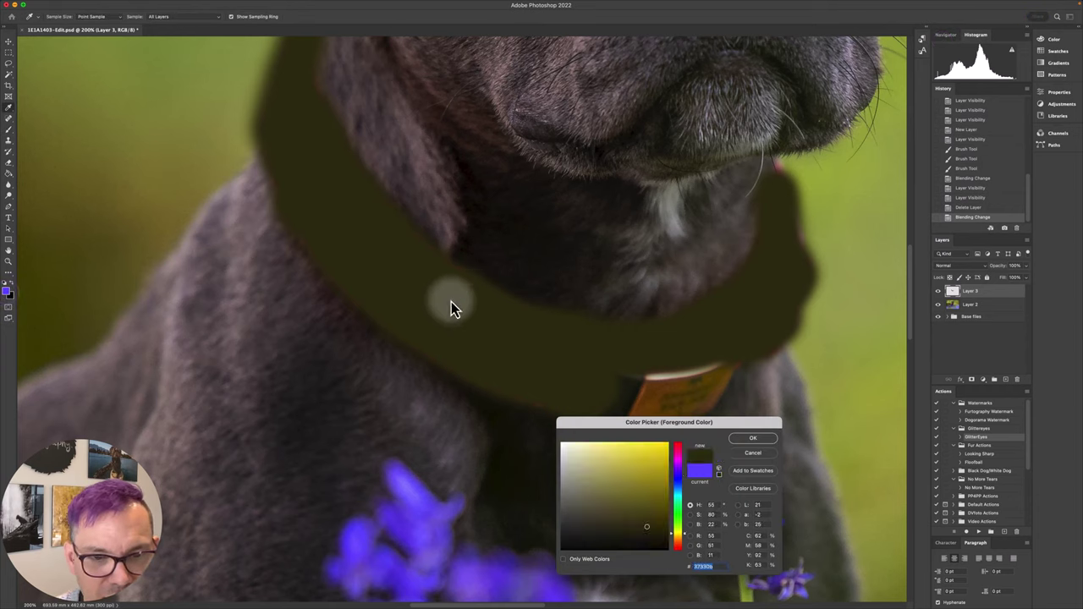
left_click(759, 440)
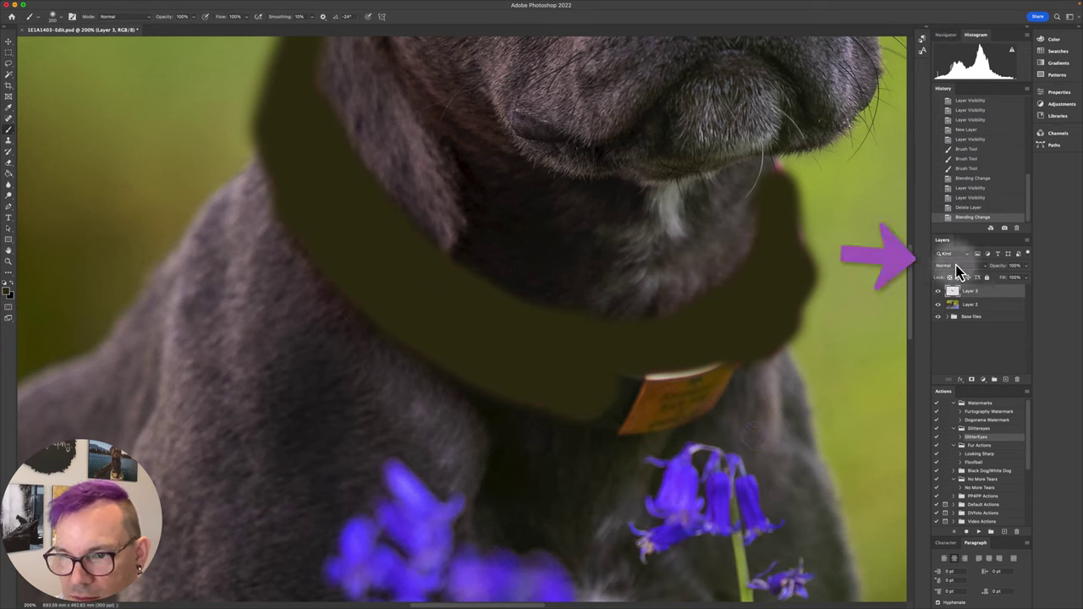
Step: Set the collar layer's blend mode to Color and paint olive over the missed pink around the buckle
left_click(952, 265)
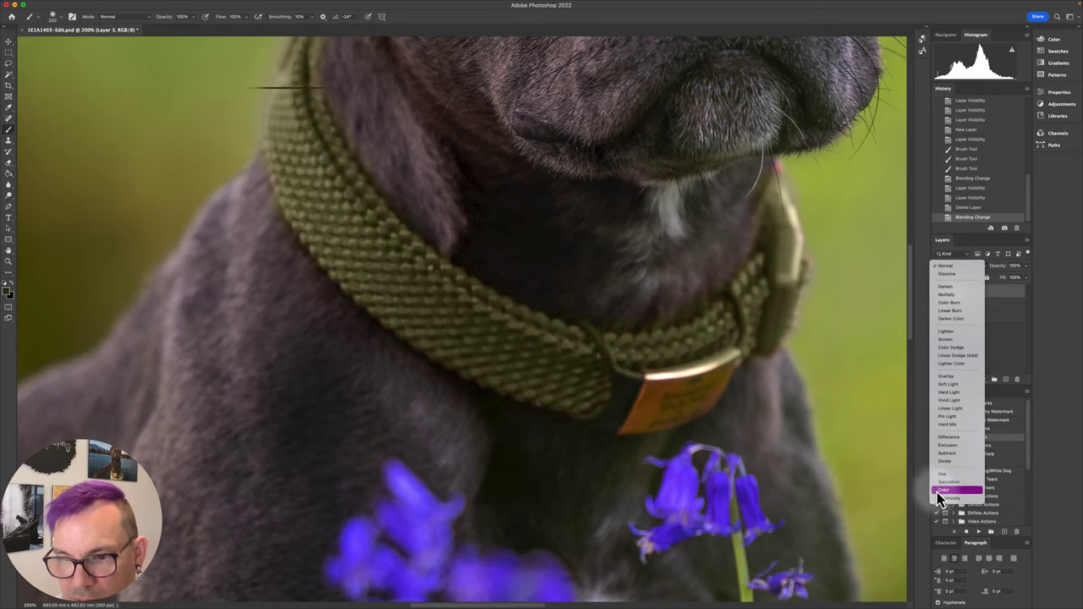
left_click(944, 490)
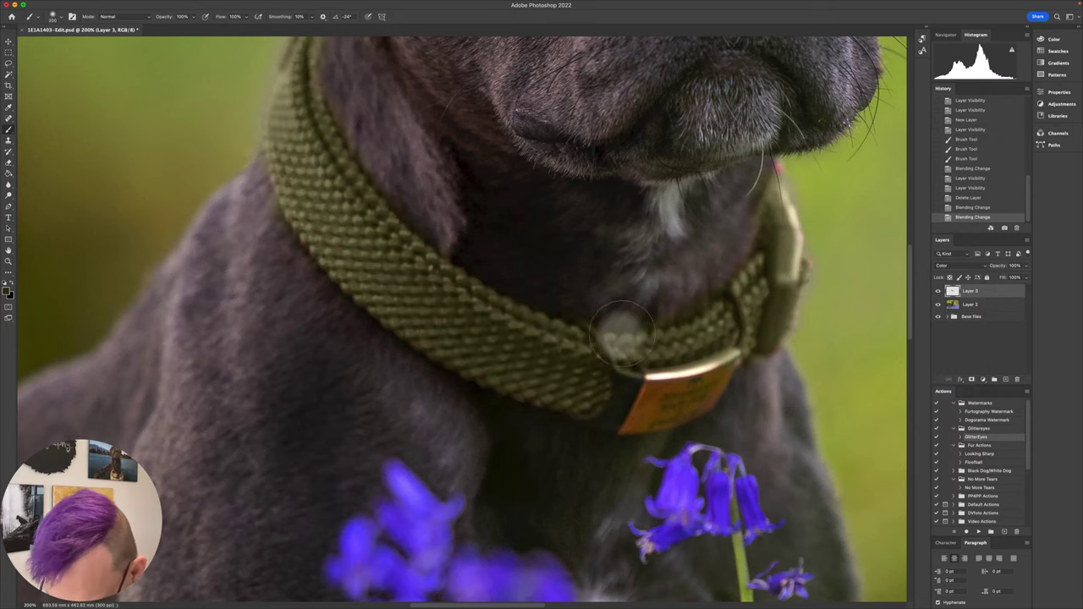
mouse_move(776, 167)
left_mouse_down()
mouse_move(758, 252)
mouse_move(785, 242)
left_mouse_up()
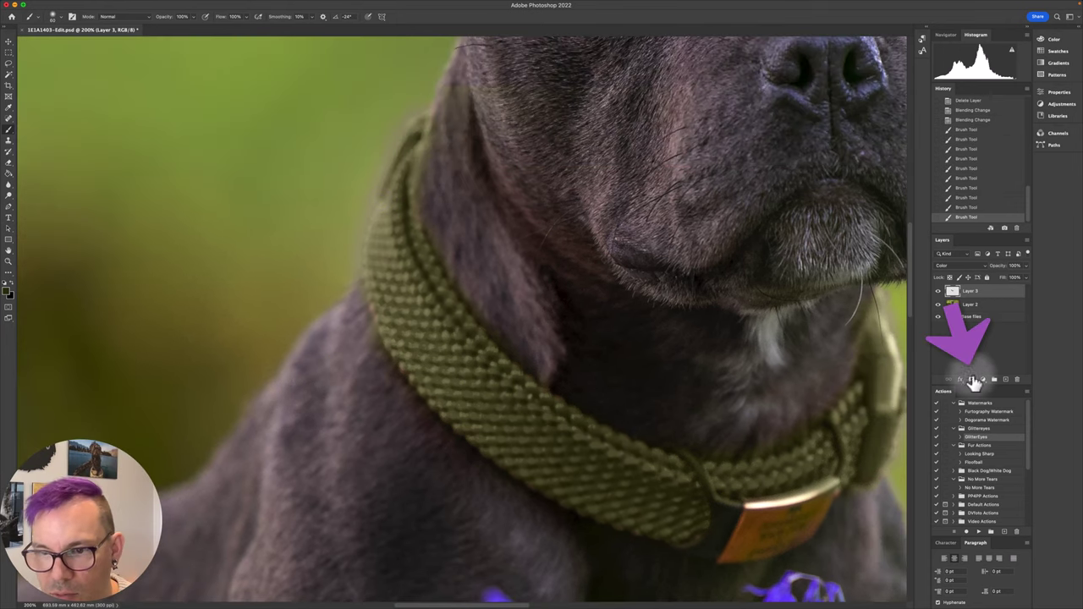
Step: Add a layer mask to the collar layer and paint black over the olive spill on the background and neck fur
left_click(972, 381)
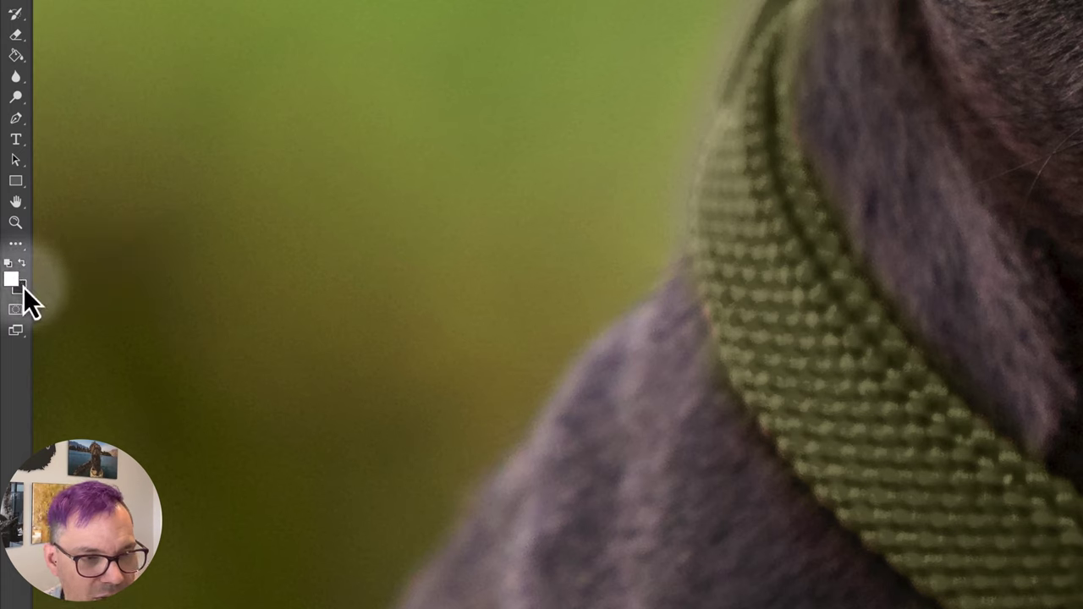
key("x")
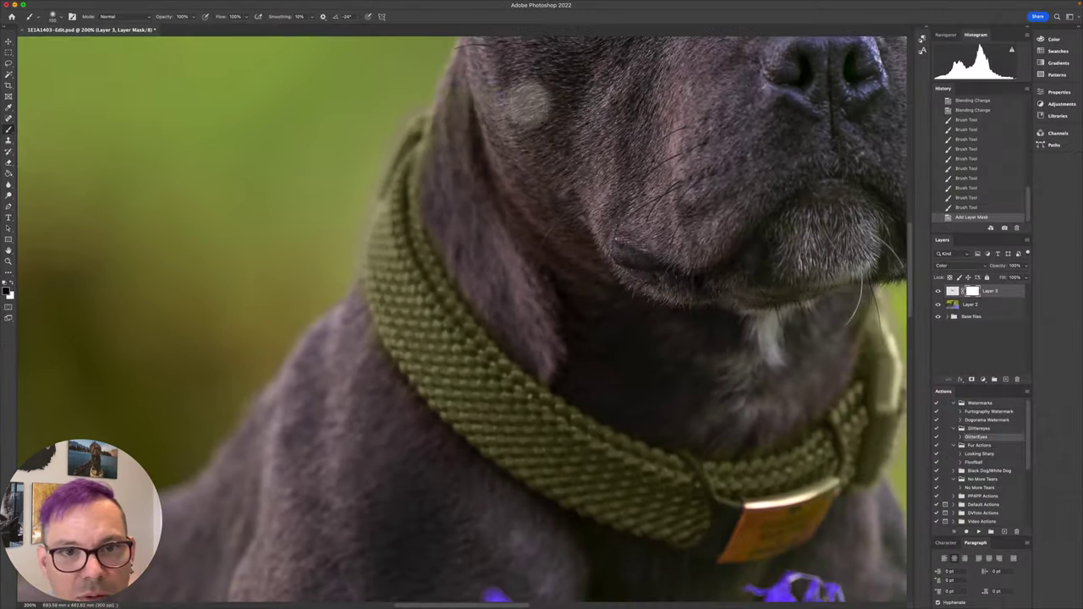
mouse_move(420, 95)
left_mouse_down()
mouse_move(363, 182)
mouse_move(333, 261)
left_mouse_up()
key("super+z")
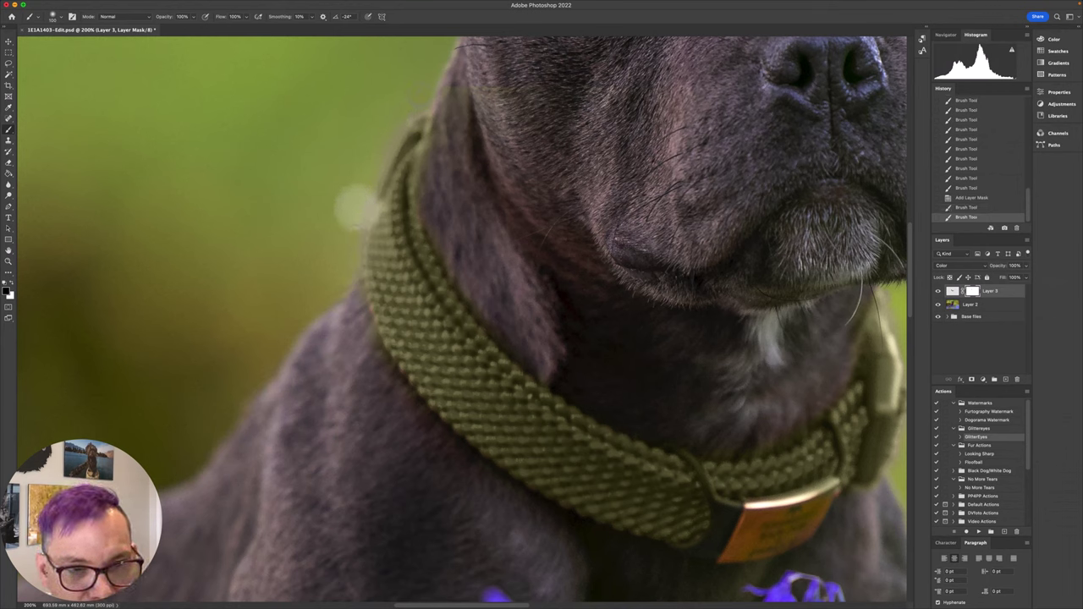
left_click_drag(355, 207, 349, 309)
mouse_move(420, 229)
left_mouse_down()
mouse_move(476, 264)
mouse_move(492, 333)
mouse_move(584, 413)
left_mouse_up()
Step: Restore the olive along the collar's inner edge with a smaller white brush on the mask
key("x")
key("[")
key("[")
key("[")
key("[")
left_click_drag(450, 299, 548, 402)
Step: Mask the olive spill off the leather tag and the chest fur around the lower collar, restoring the collar at the tag's corner
mouse_move(547, 402)
left_mouse_down()
mouse_move(509, 339)
mouse_move(231, 179)
left_mouse_up()
key("x")
mouse_move(366, 221)
left_mouse_down()
mouse_move(509, 203)
mouse_move(474, 210)
mouse_move(418, 256)
mouse_move(504, 229)
mouse_move(480, 234)
mouse_move(450, 217)
left_mouse_up()
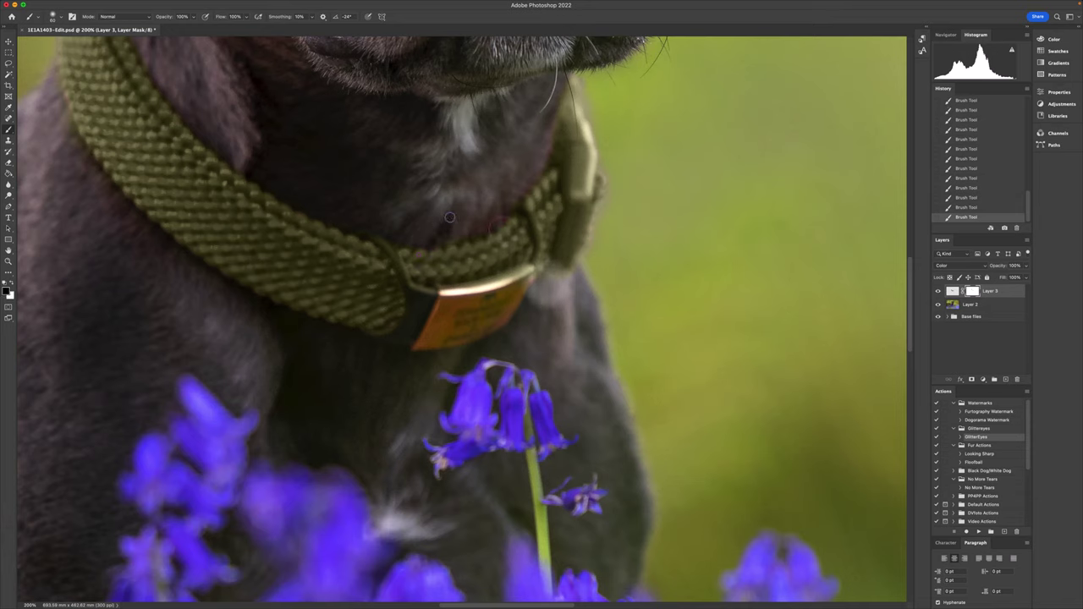
mouse_move(446, 296)
left_mouse_down()
mouse_move(526, 275)
mouse_move(493, 332)
left_mouse_up()
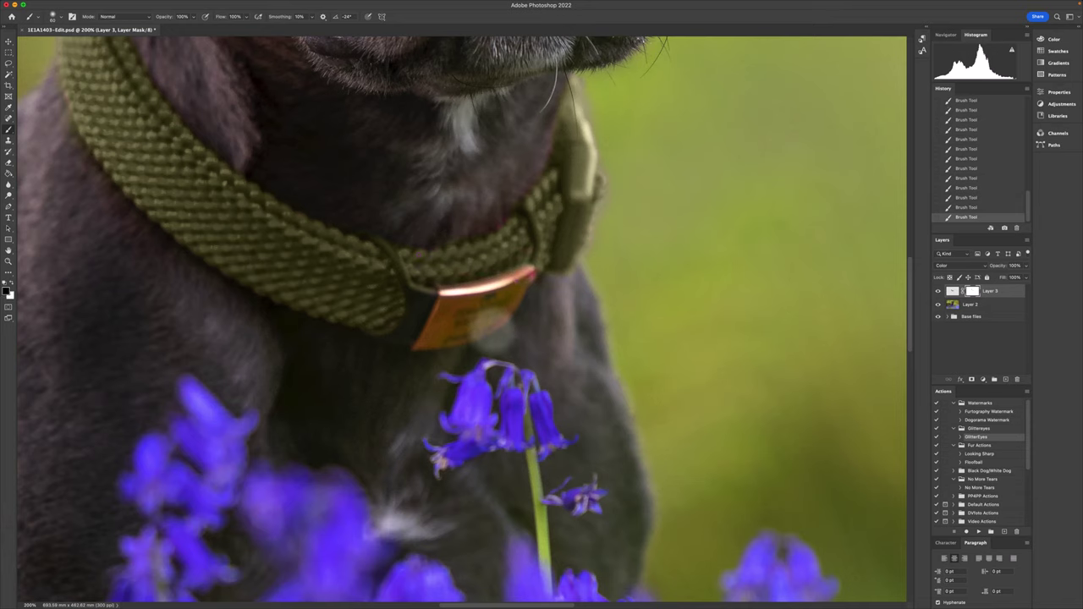
key("x")
mouse_move(533, 274)
left_mouse_down()
mouse_move(541, 292)
mouse_move(538, 282)
left_mouse_up()
key("x")
mouse_move(390, 365)
left_mouse_down()
mouse_move(246, 295)
mouse_move(281, 353)
left_mouse_up()
Step: Mask the olive off the two dark loops beside the leather tag with a smaller, harder black brush
mouse_move(398, 311)
left_mouse_down()
mouse_move(399, 418)
mouse_move(328, 262)
left_mouse_up()
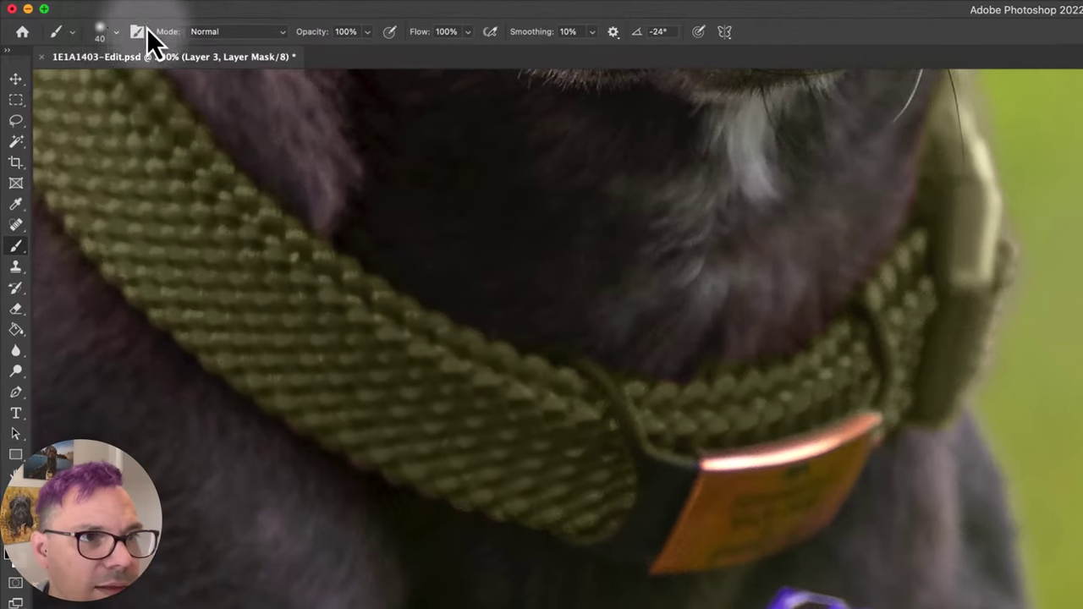
left_click(55, 17)
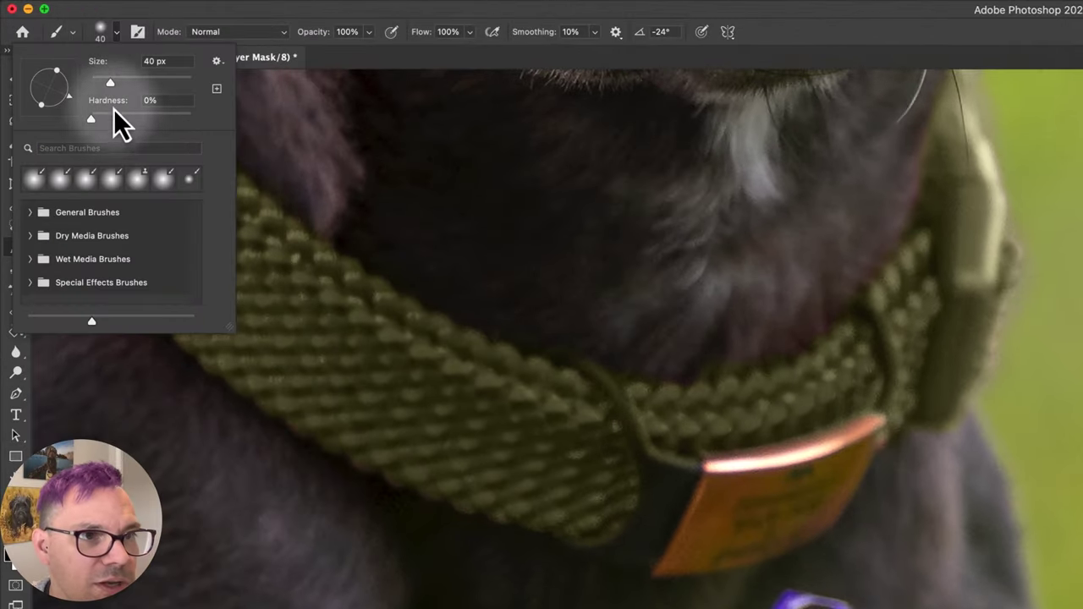
left_click(163, 120)
left_click(240, 20)
key("[")
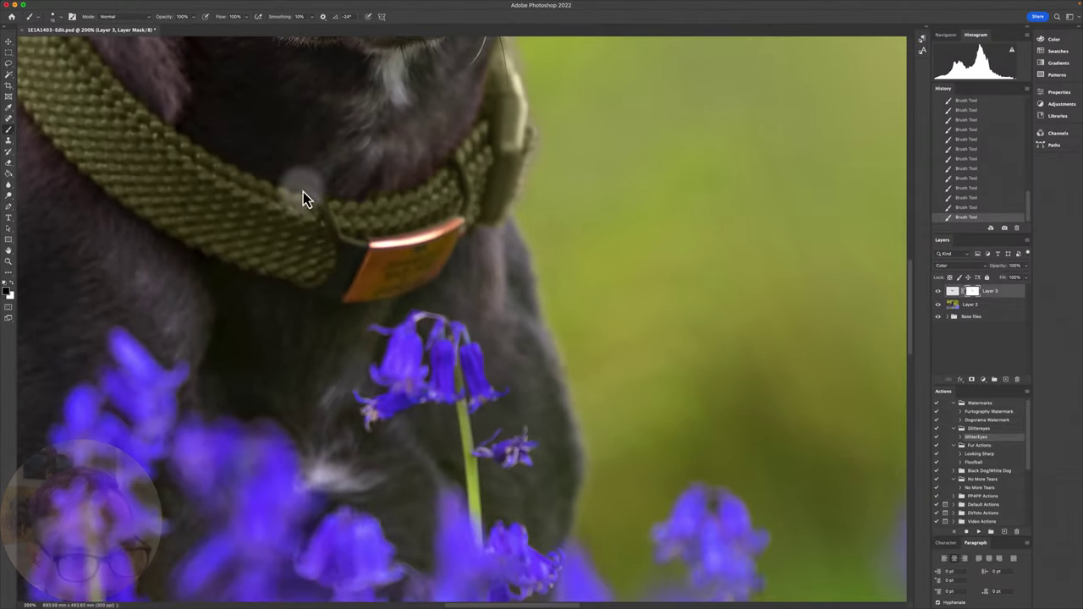
key("[")
mouse_move(319, 194)
left_mouse_down()
mouse_move(350, 243)
mouse_move(314, 194)
left_mouse_up()
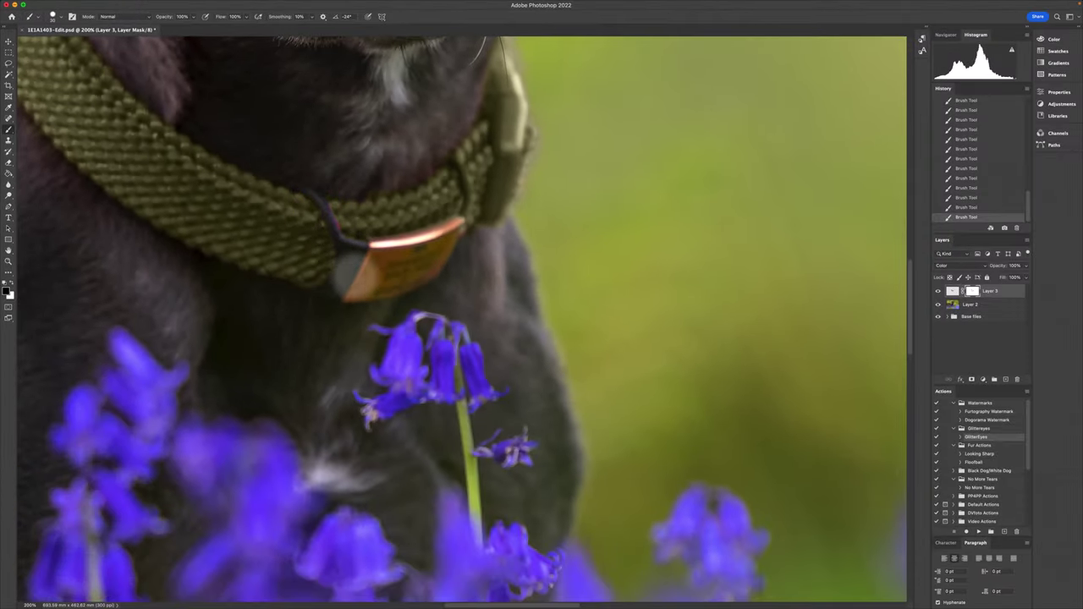
mouse_move(452, 162)
left_mouse_down()
mouse_move(462, 225)
mouse_move(454, 169)
mouse_move(469, 176)
mouse_move(462, 236)
mouse_move(466, 222)
left_mouse_up()
Step: Refine the mask around the dark loop next to the tag with a smaller brush, undoing misplaced strokes
key("x")
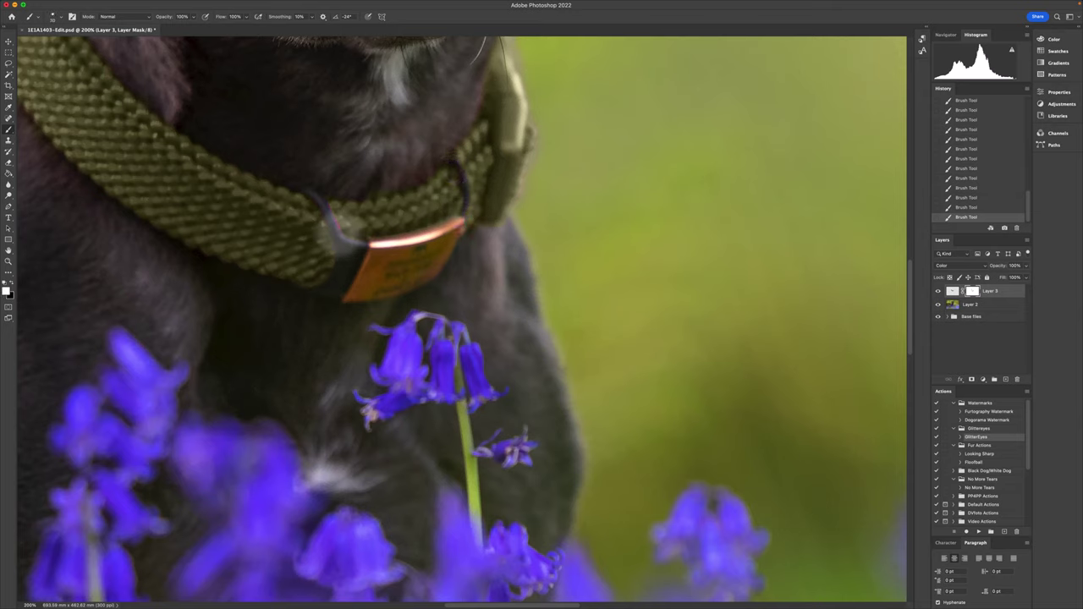
mouse_move(339, 234)
left_mouse_down()
mouse_move(352, 245)
mouse_move(337, 232)
mouse_move(339, 193)
left_mouse_up()
key("super+z")
key("super+z")
key("x")
key("[")
key("[")
key("[")
key("x")
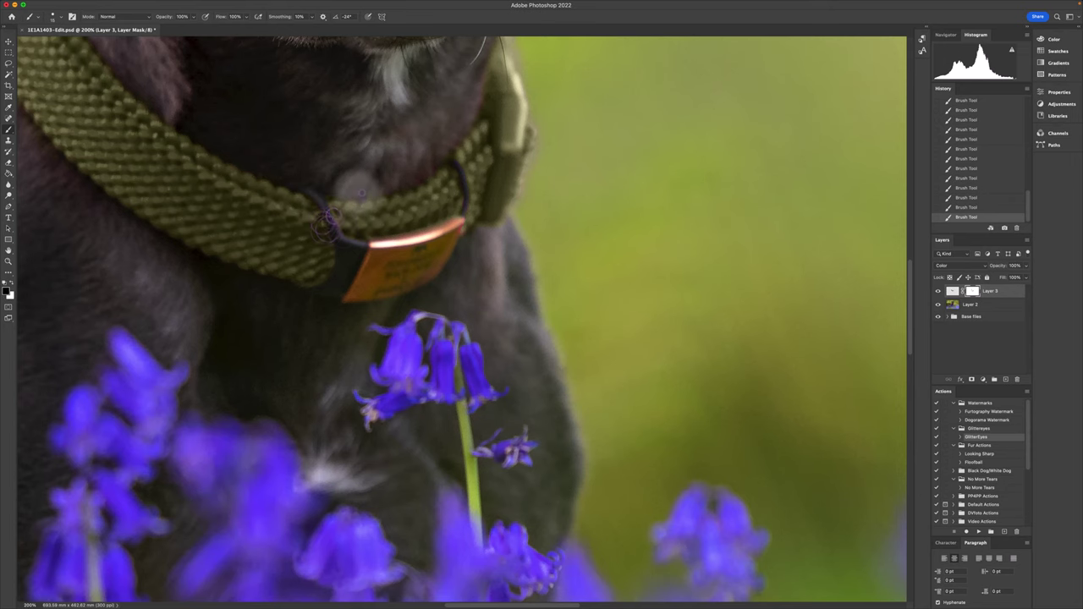
Step: Restore the olive at the collar's upper end beside the neck with a 45 px white brush at 0% hardness
key("super+minus")
key("super+minus")
key("super+plus")
key("super+plus")
key("super+plus")
mouse_move(340, 360)
left_mouse_down()
mouse_move(739, 527)
mouse_move(795, 592)
left_mouse_up()
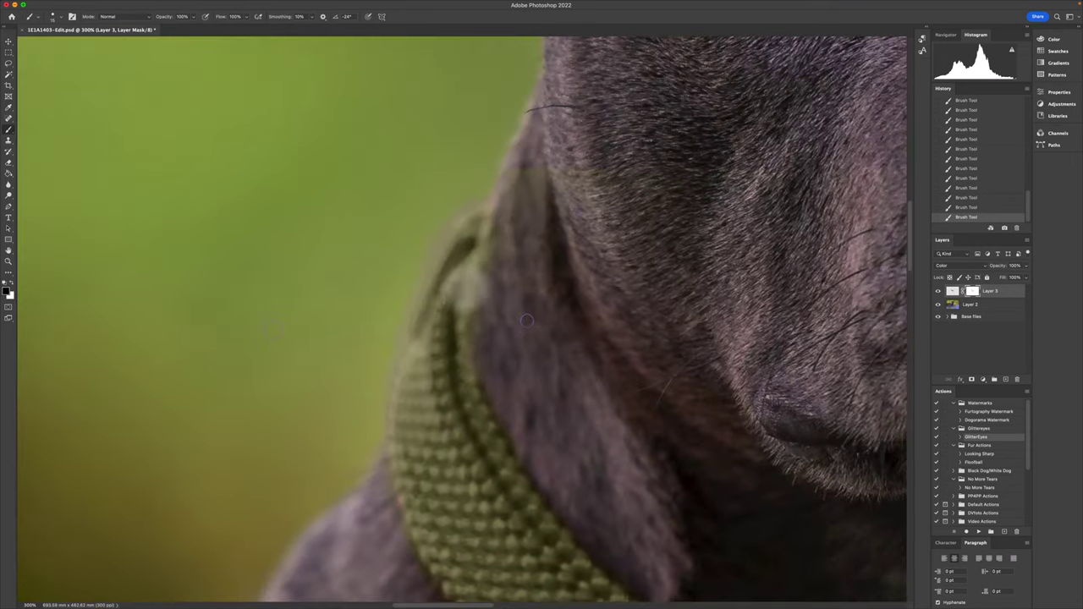
key("]")
key("]")
key("]")
key("]")
key("]")
key("]")
key("x")
left_click(58, 18)
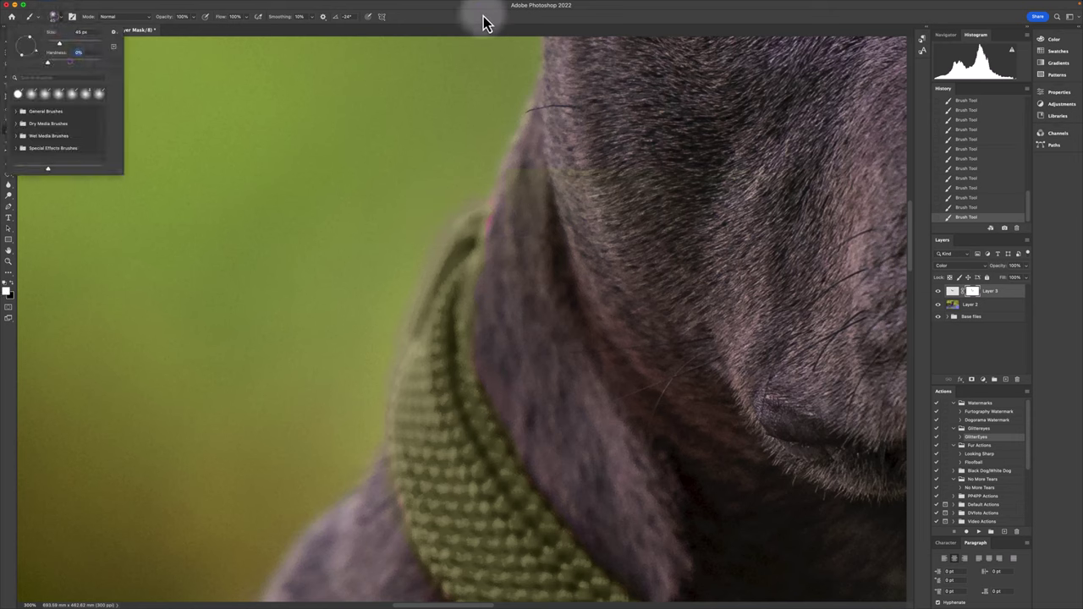
mouse_move(485, 232)
left_mouse_down()
mouse_move(493, 201)
mouse_move(487, 230)
left_mouse_up()
key("x")
Step: Compare the whole image with and without the olive collar layer
key("super+minus")
key("super+minus")
key("ctrl+0")
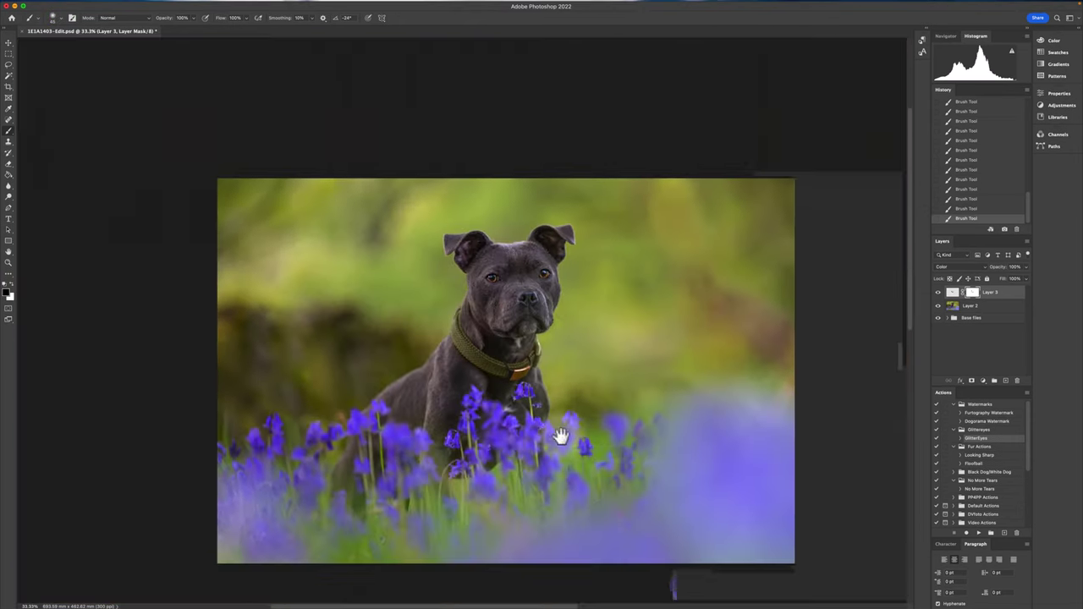
left_click(938, 292)
left_click(938, 292)
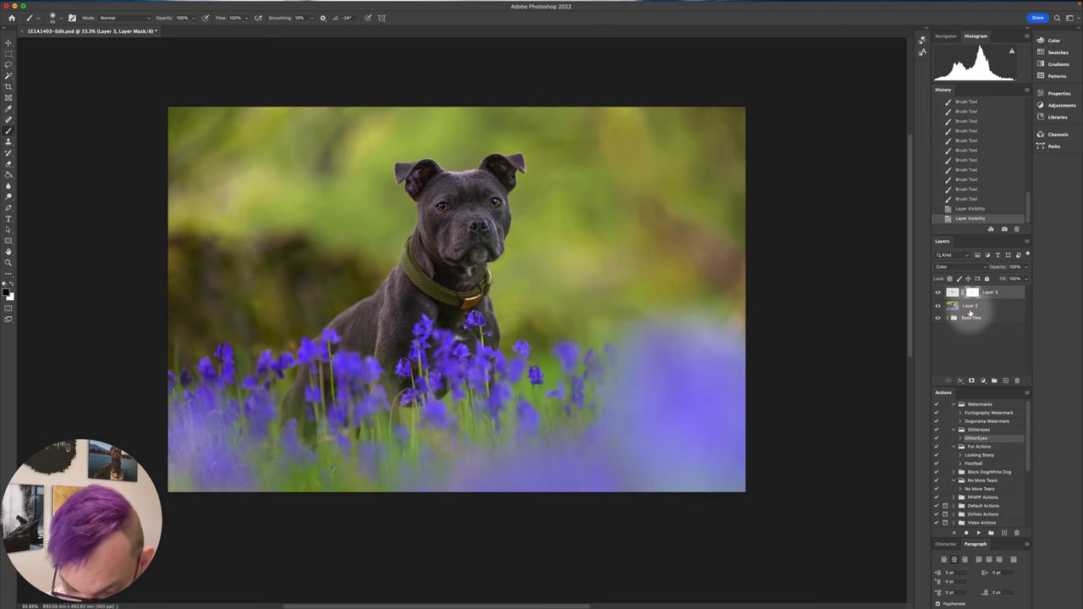
Step: Duplicate Layer 2, the photo layer directly beneath the collar paint layer
key("super+plus")
key("super+plus")
key("super+plus")
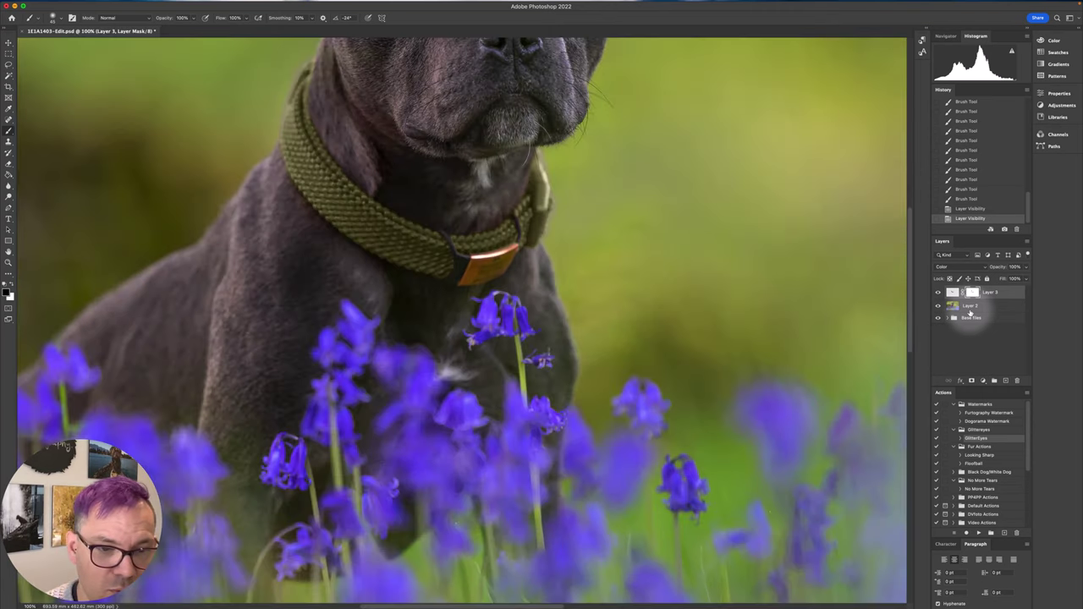
left_click_drag(523, 218, 636, 317)
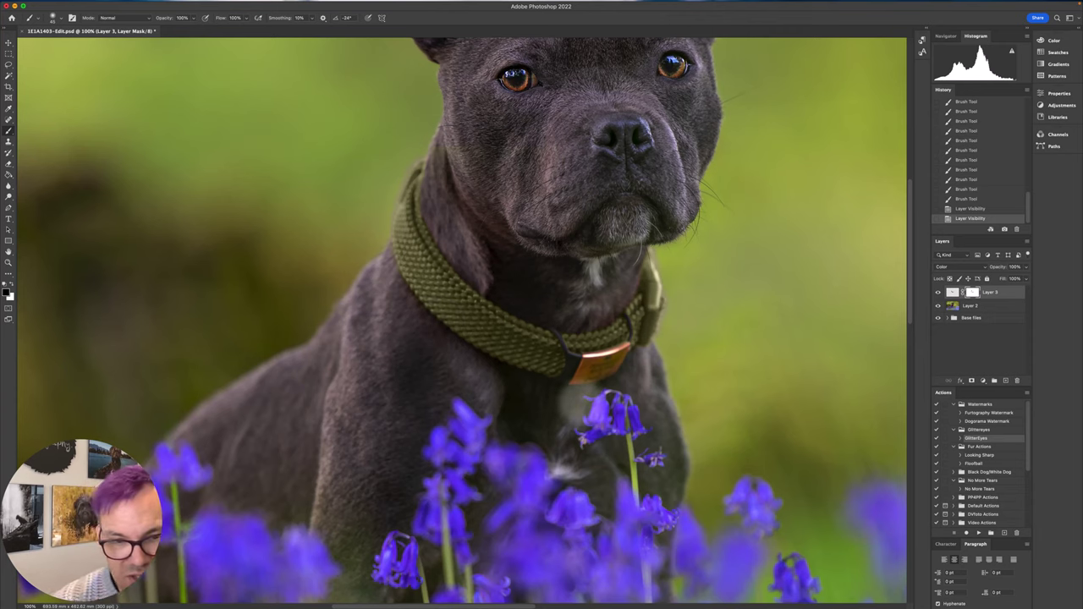
left_click(970, 308)
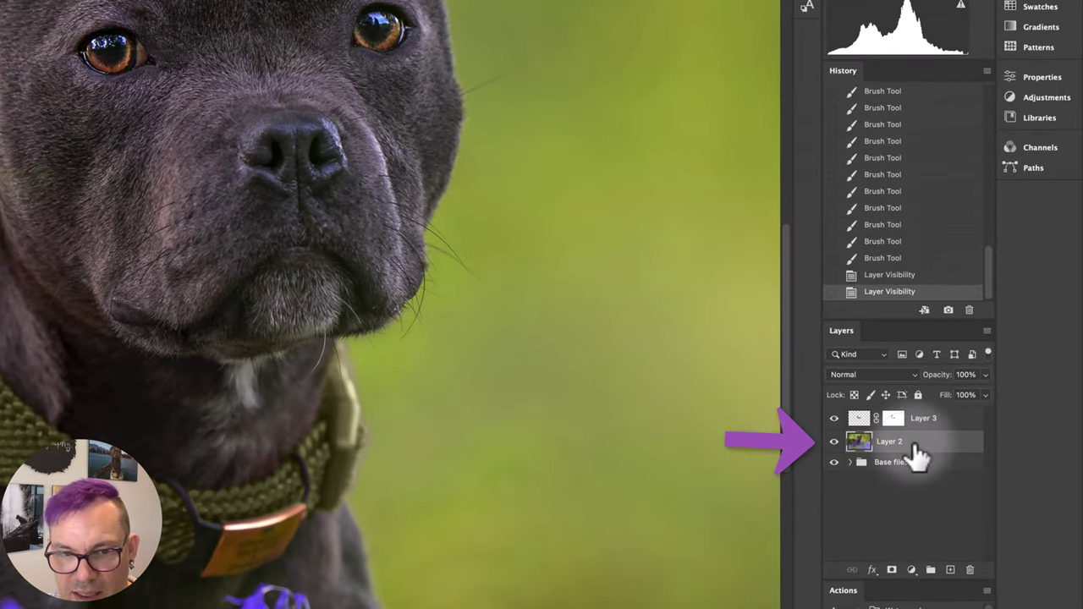
key("super+j")
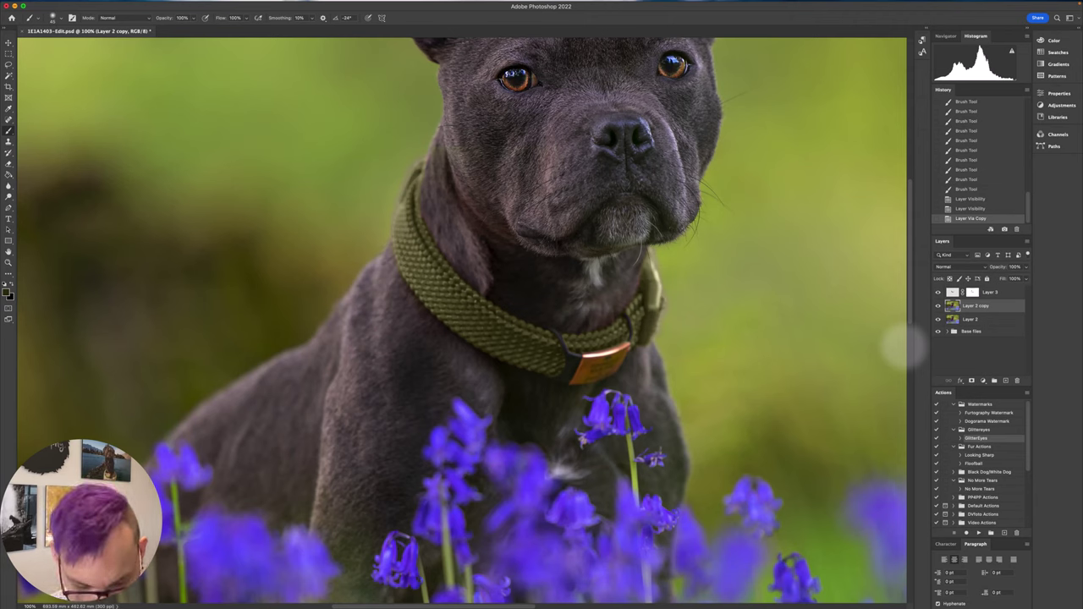
Step: Start a Hue/Saturation adjustment on the duplicated photo layer and lower the Reds saturation to -33
key("super+u")
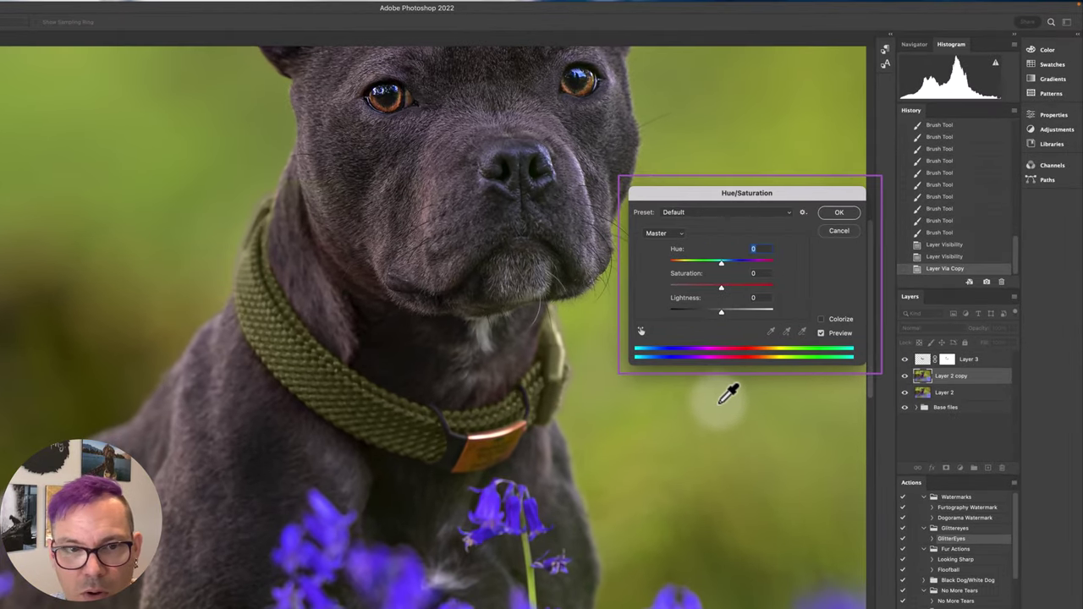
left_click(661, 235)
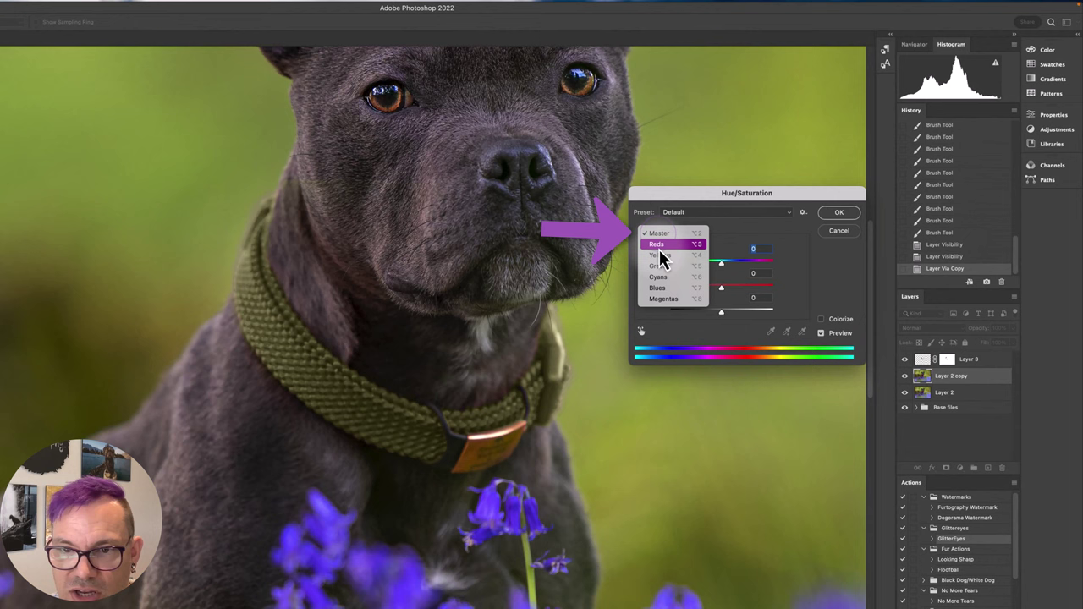
left_click(661, 243)
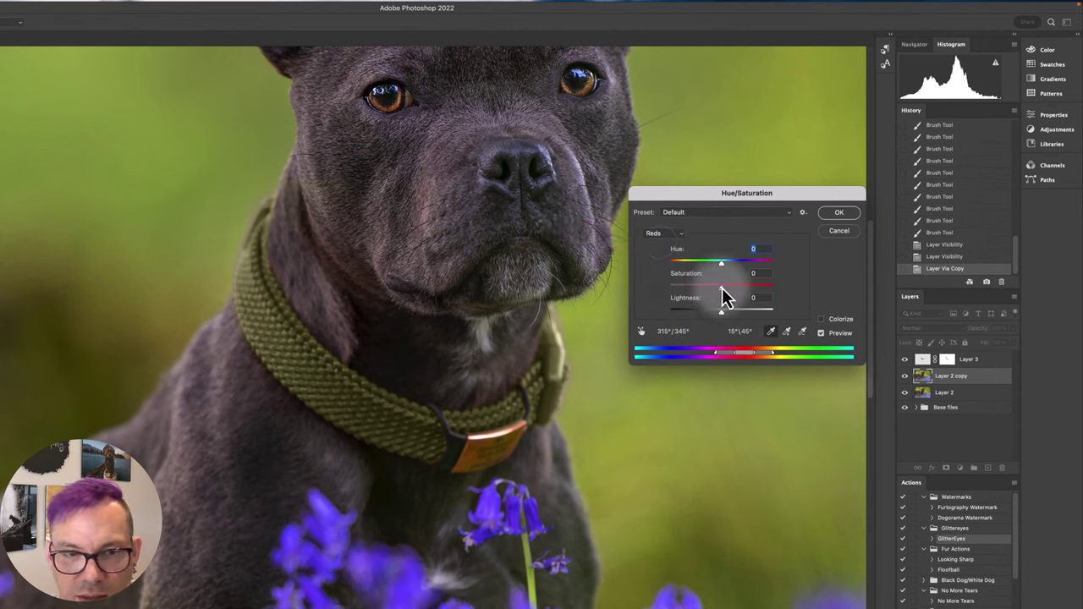
mouse_move(721, 288)
left_mouse_down()
mouse_move(677, 294)
mouse_move(764, 295)
mouse_move(695, 300)
mouse_move(710, 293)
left_mouse_up()
Step: Lower the Magentas saturation to -37 in the Hue/Saturation adjustment
left_click(663, 234)
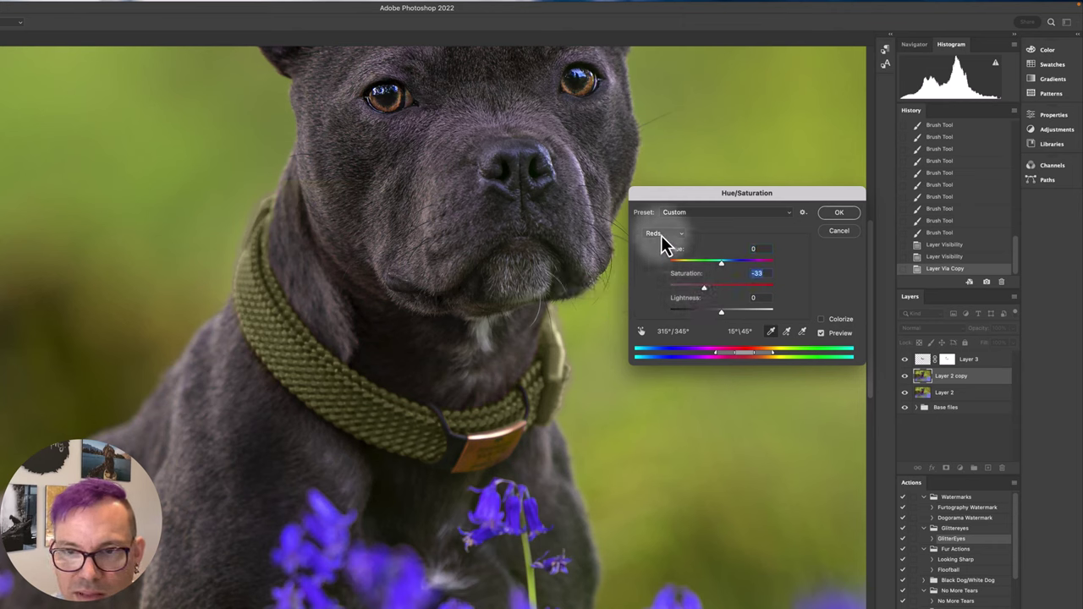
left_click(677, 287)
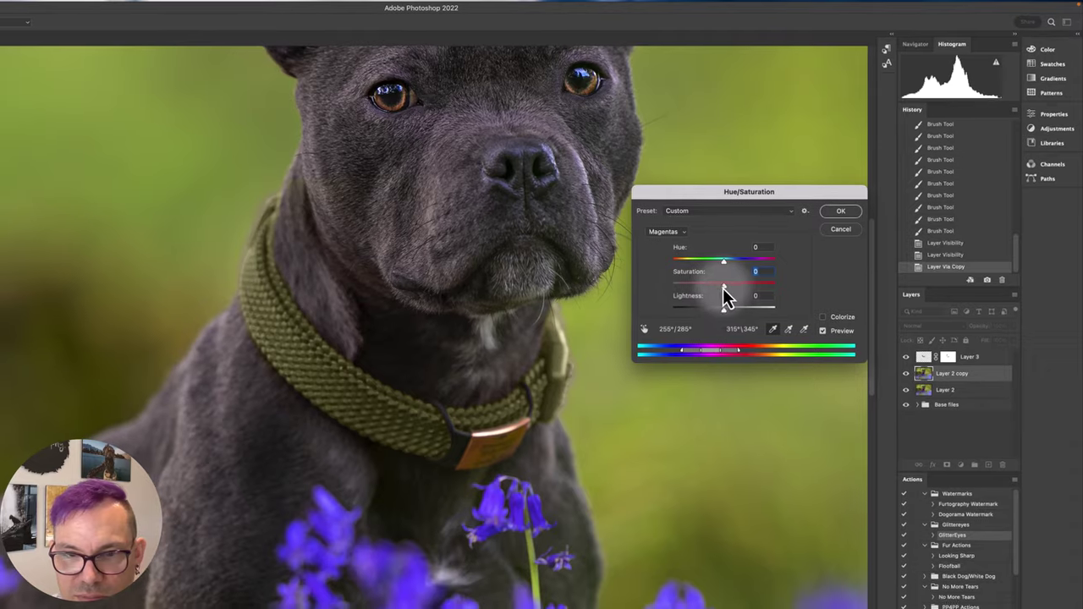
mouse_move(723, 289)
left_mouse_down()
mouse_move(756, 289)
mouse_move(723, 290)
left_mouse_up()
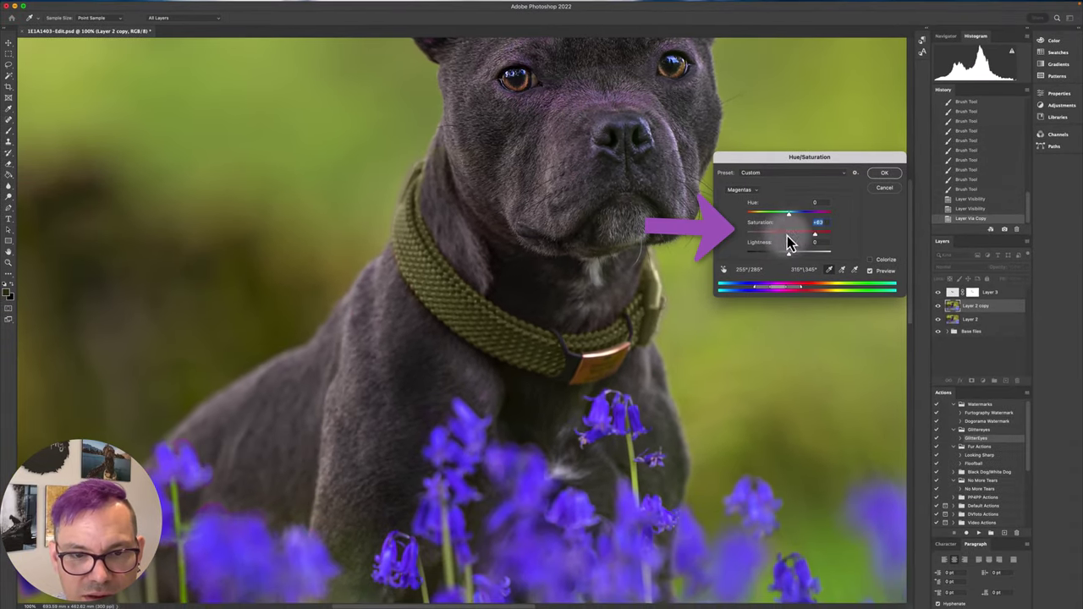
left_click_drag(816, 231, 784, 243)
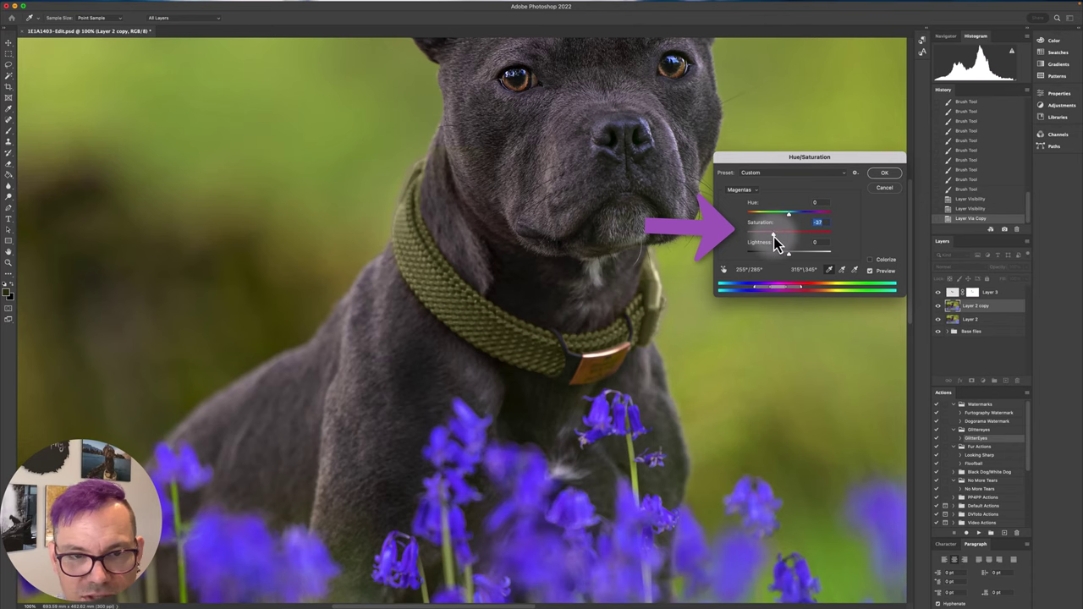
Step: Lower the Master saturation to -13 and apply the Hue/Saturation adjustment
left_click(741, 189)
left_click(738, 136)
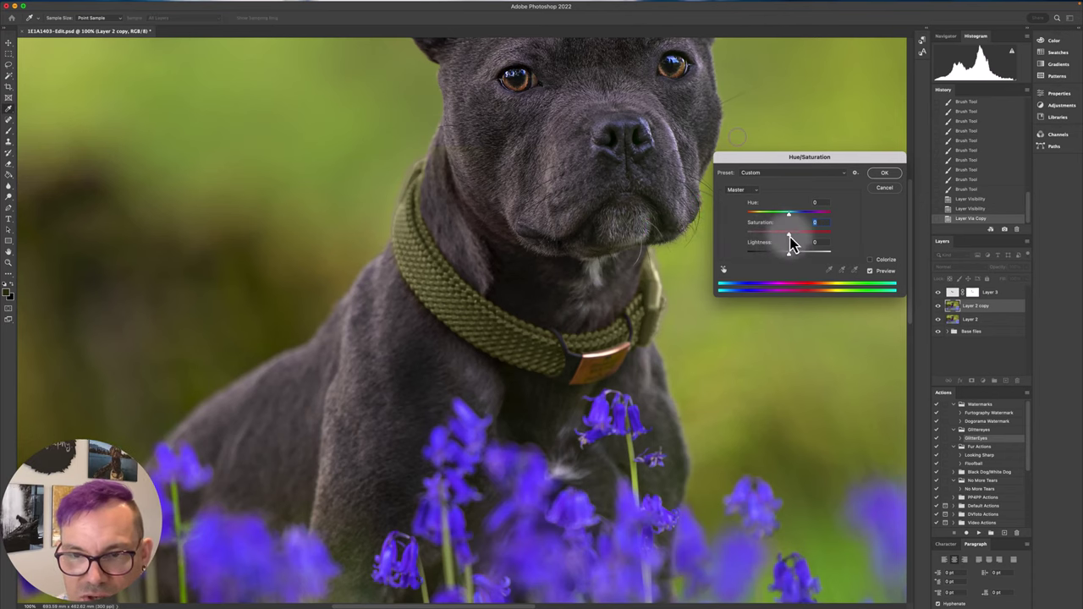
left_click_drag(785, 236, 784, 235)
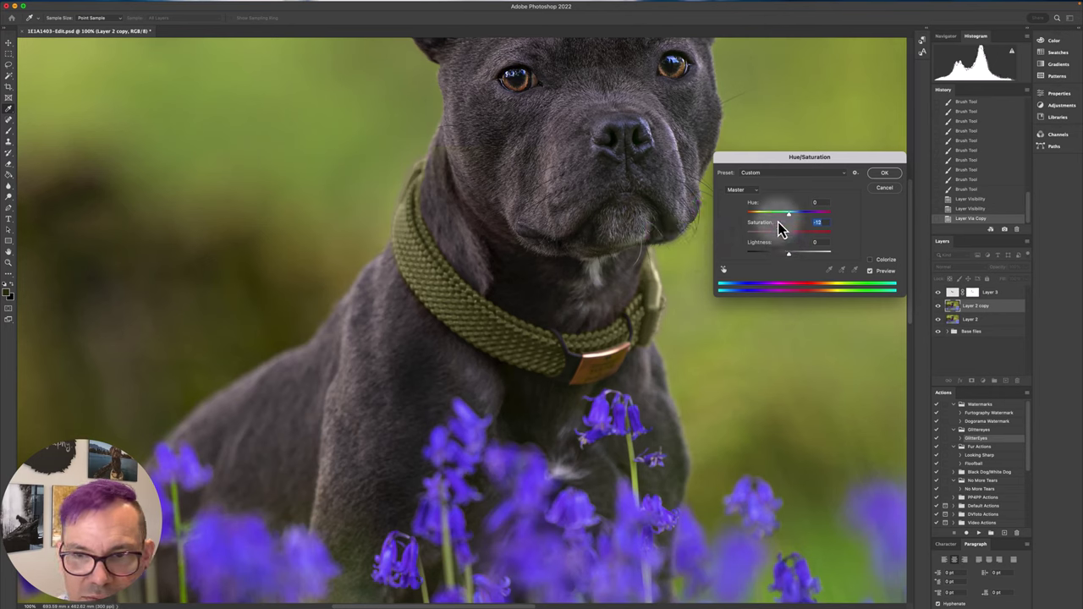
left_click(884, 172)
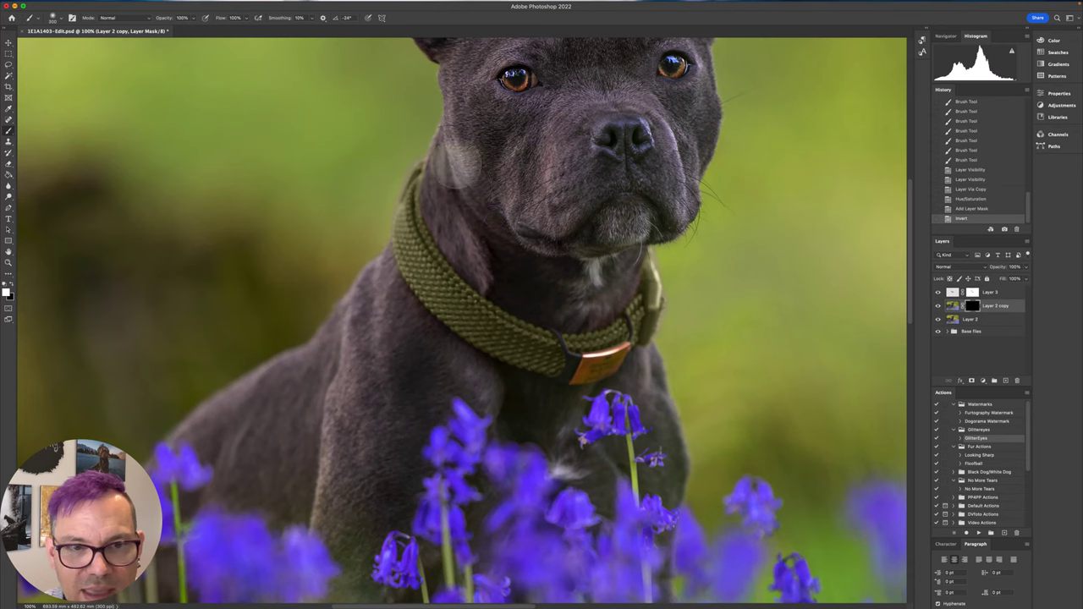
Step: Paint white on the photo copy's inverted black mask to desaturate the neck and chest fur around the collar
left_click_drag(484, 247, 494, 276)
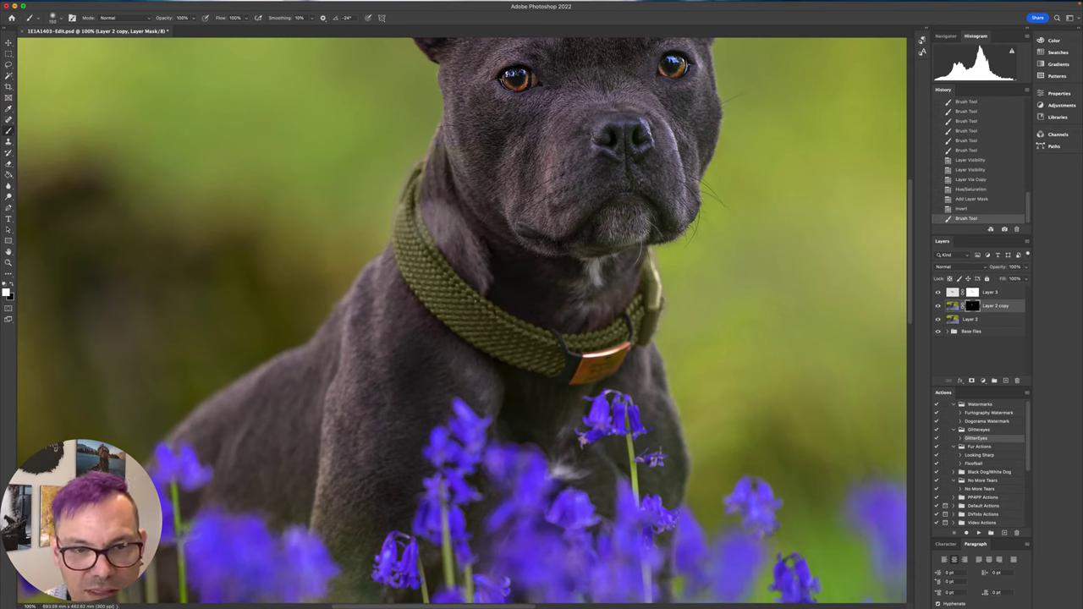
mouse_move(462, 257)
left_mouse_down()
mouse_move(492, 287)
mouse_move(438, 219)
mouse_move(460, 263)
mouse_move(441, 334)
mouse_move(492, 373)
mouse_move(394, 292)
mouse_move(377, 229)
mouse_move(419, 203)
left_mouse_up()
mouse_move(475, 300)
left_mouse_down()
mouse_move(510, 297)
mouse_move(485, 299)
mouse_move(595, 336)
left_mouse_up()
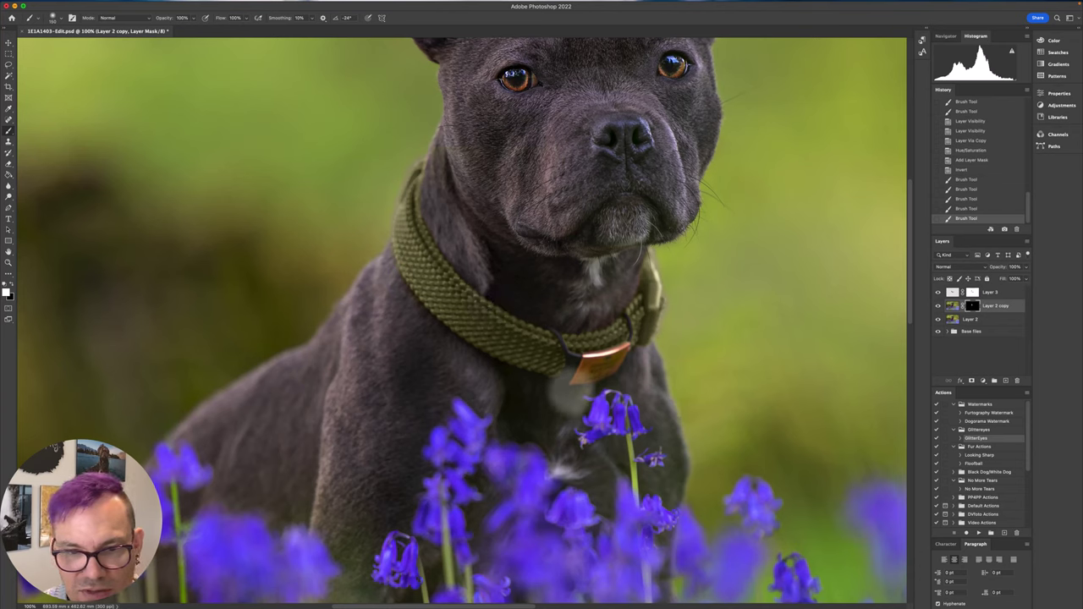
left_click_drag(507, 373, 550, 391)
mouse_move(640, 375)
left_mouse_down()
mouse_move(630, 358)
mouse_move(571, 382)
mouse_move(616, 361)
mouse_move(581, 360)
mouse_move(610, 360)
mouse_move(611, 377)
mouse_move(597, 381)
mouse_move(588, 364)
mouse_move(602, 347)
mouse_move(583, 383)
mouse_move(582, 364)
mouse_move(618, 358)
mouse_move(594, 401)
mouse_move(508, 389)
mouse_move(545, 395)
mouse_move(476, 369)
left_mouse_up()
Step: Compare the image with and without the masked desaturation layer and view the whole photo
key("super+minus")
key("super+minus")
left_click(938, 305)
left_click(938, 306)
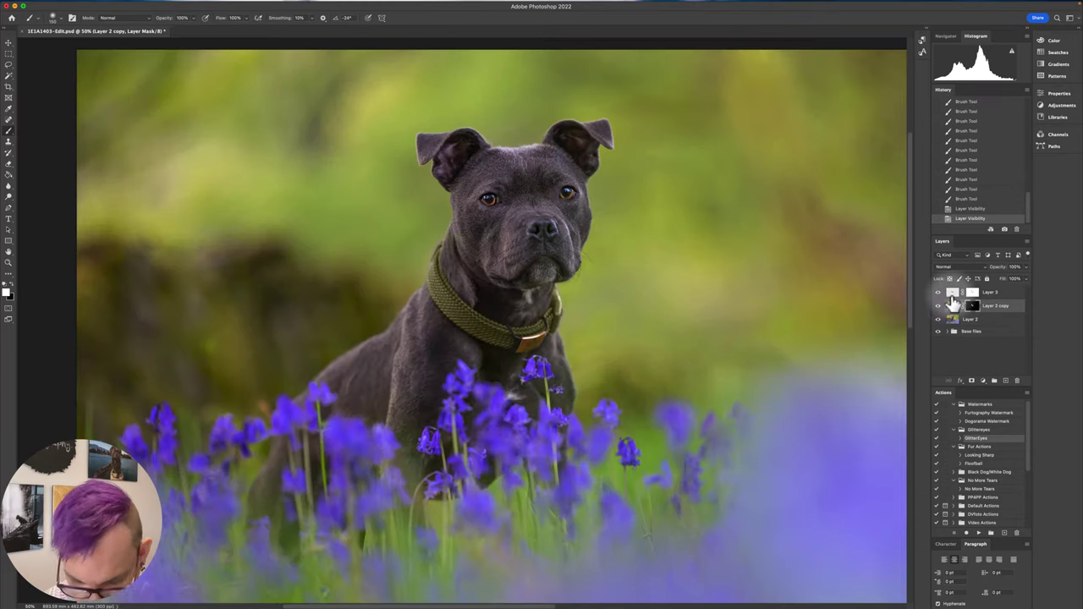
key("super+minus")
left_click_drag(643, 363, 635, 326)
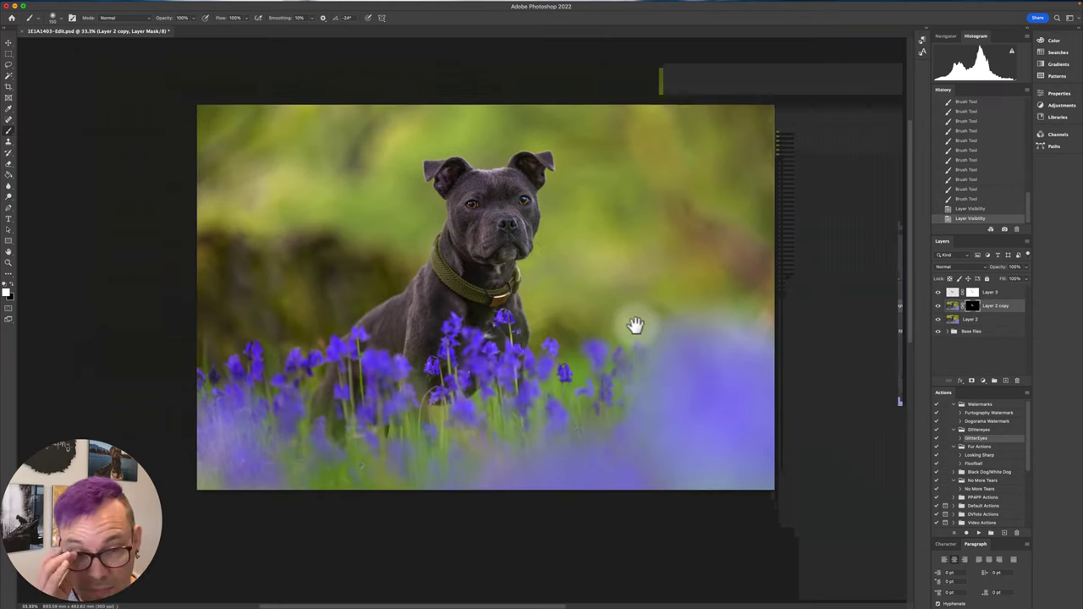